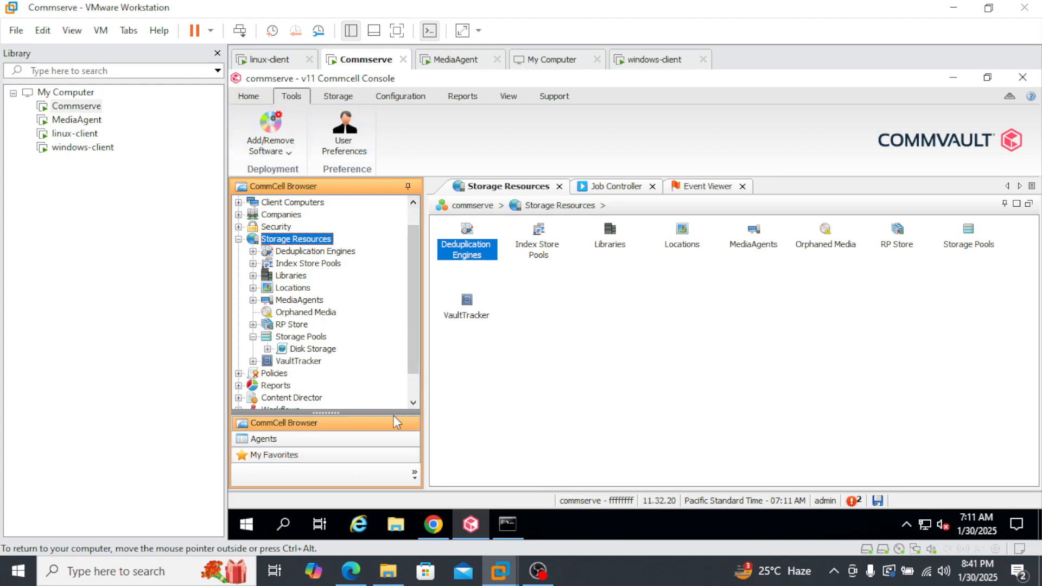
click(246, 524)
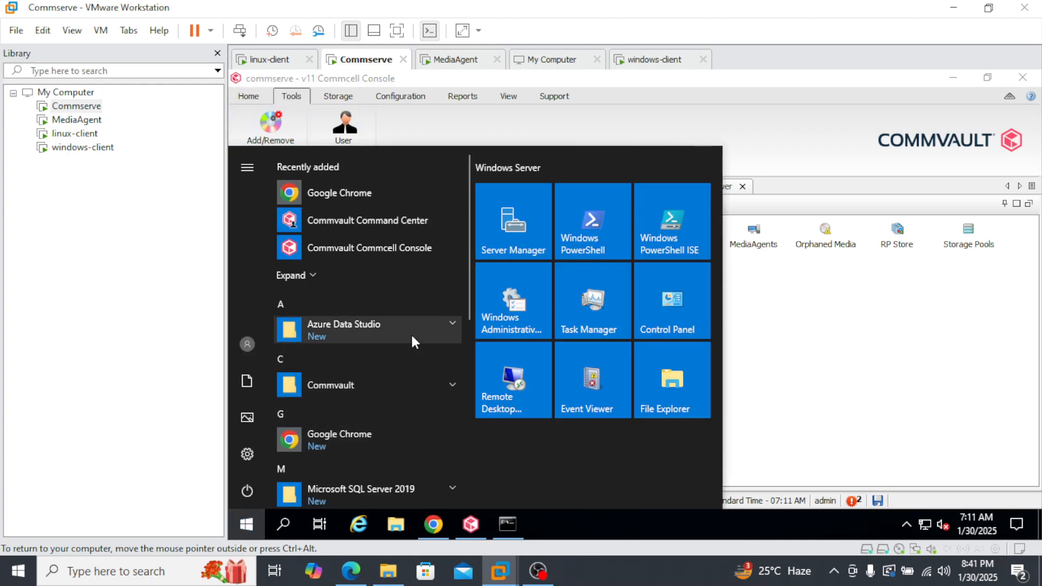
click(445, 388)
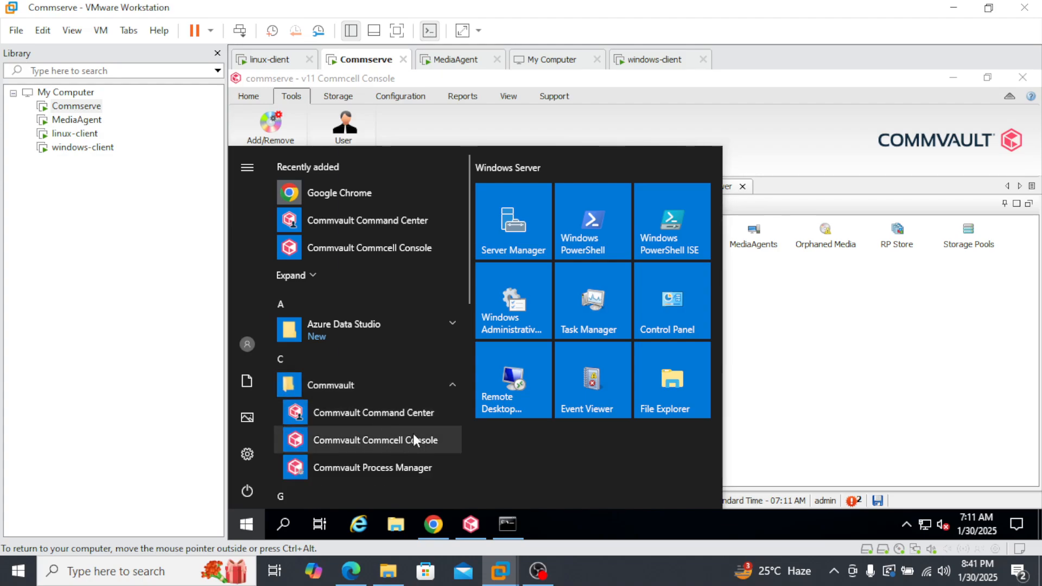
click(817, 115)
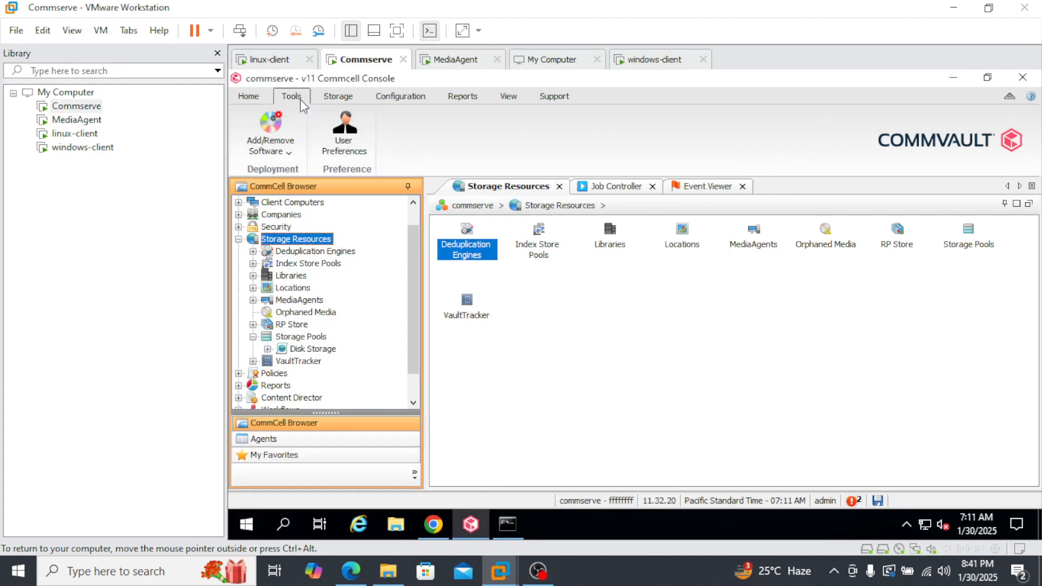
- Examine the cache details of the CommServe software cache in Software Cache Configuration, and close the configuration
click(292, 154)
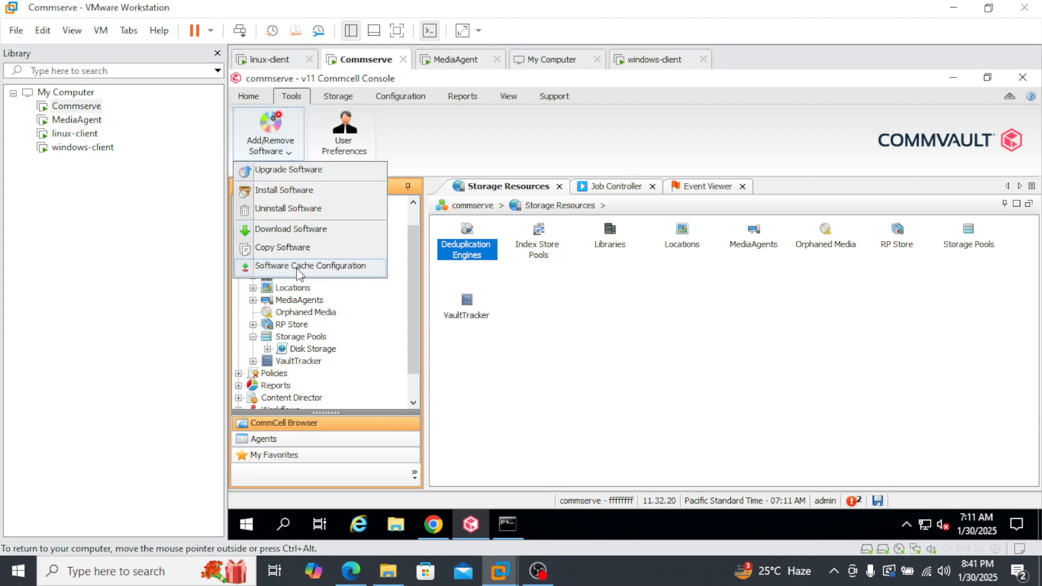
click(361, 267)
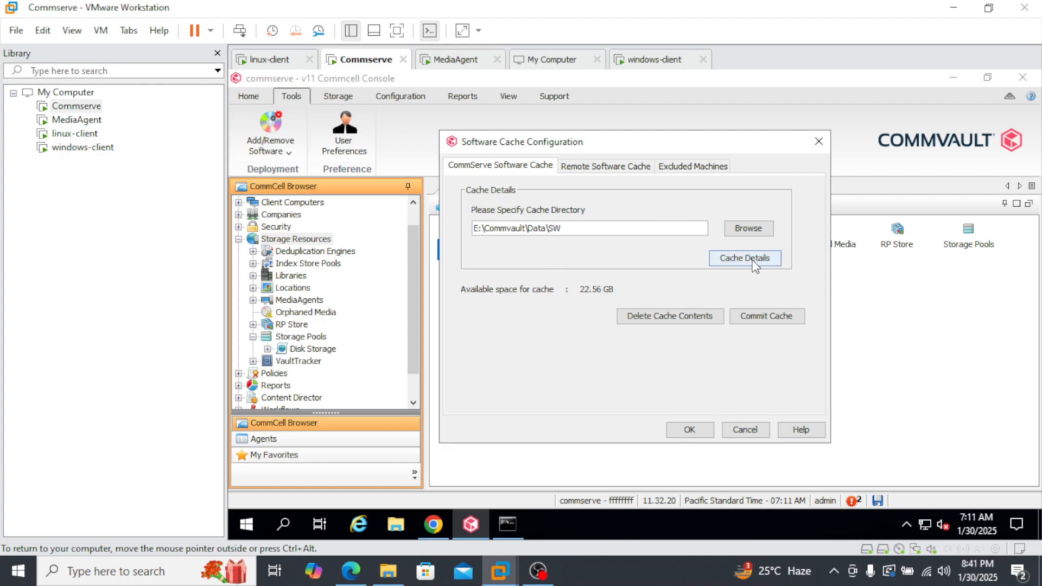
click(510, 166)
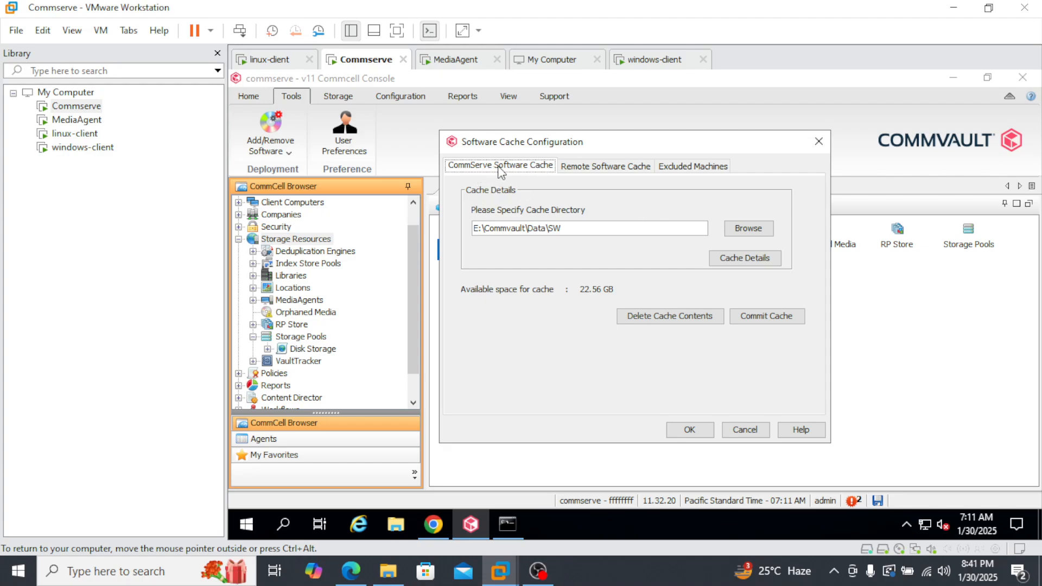
click(740, 265)
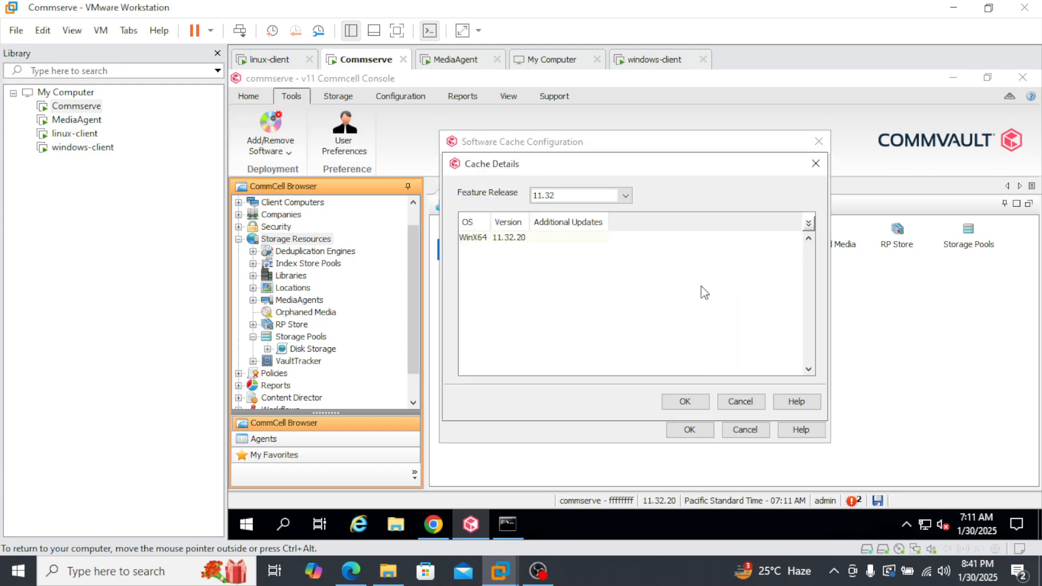
click(510, 240)
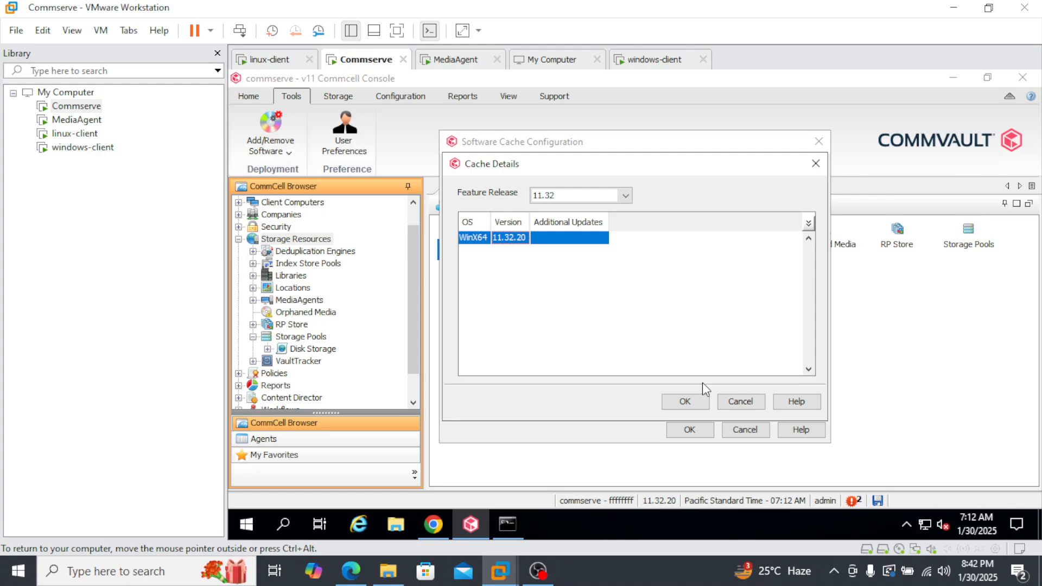
click(684, 402)
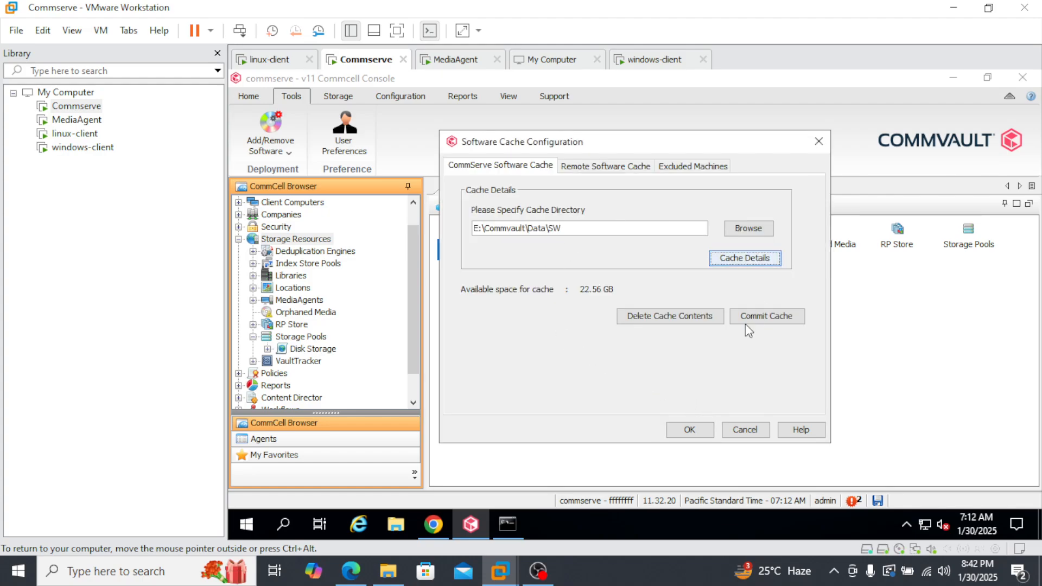
click(688, 429)
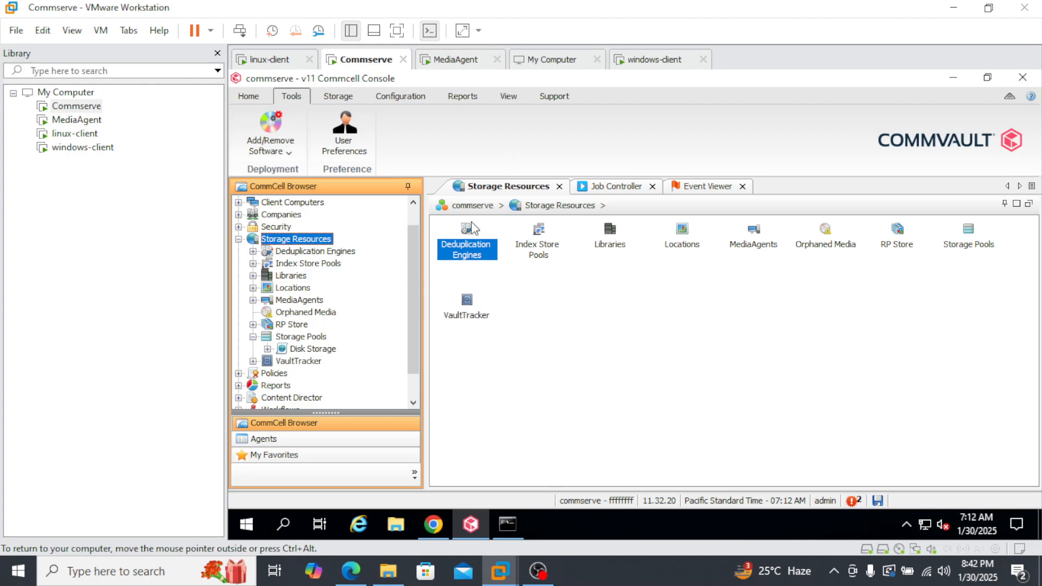
- Switch to Chrome showing the Commvault Command Center and inspect the address of the commandcenter page
click(433, 524)
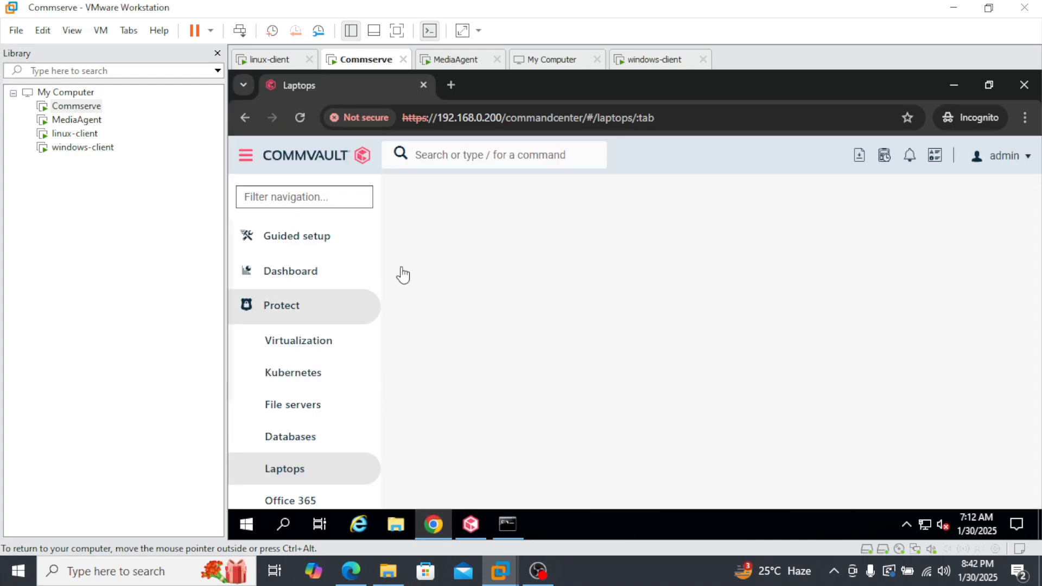
click(453, 120)
click(441, 119)
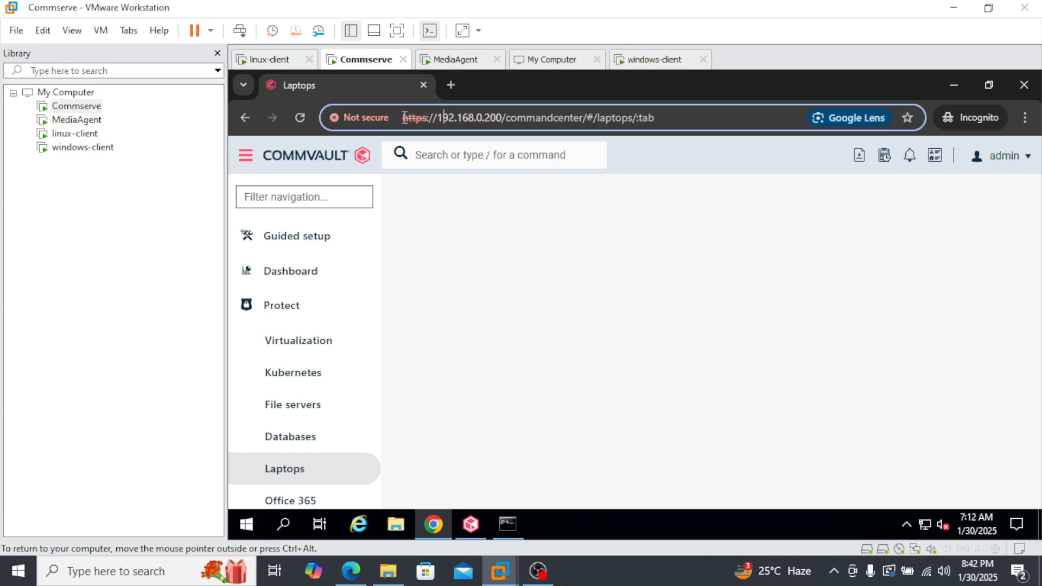
drag(404, 118, 580, 117)
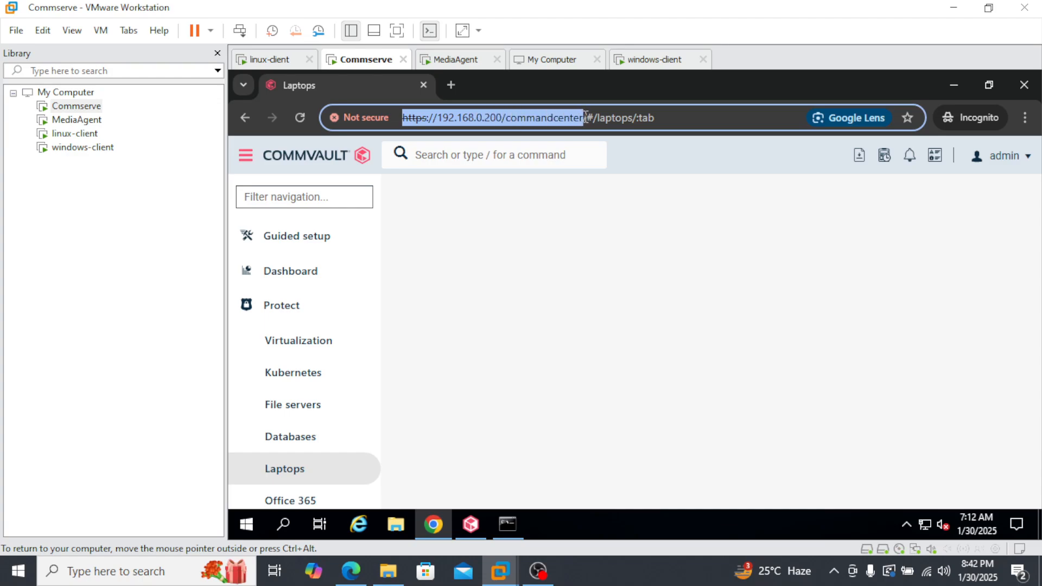
click(555, 118)
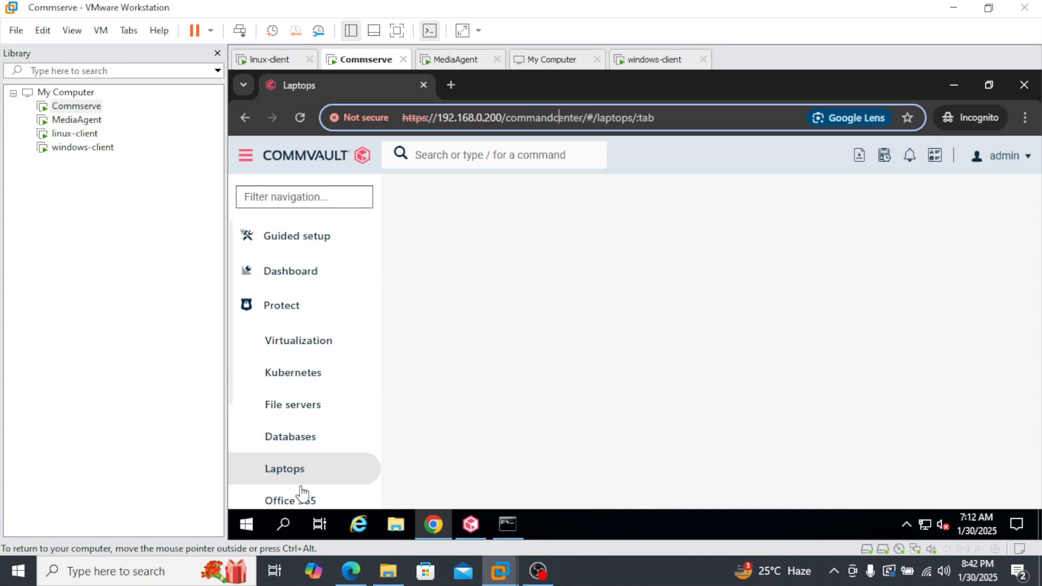
click(244, 523)
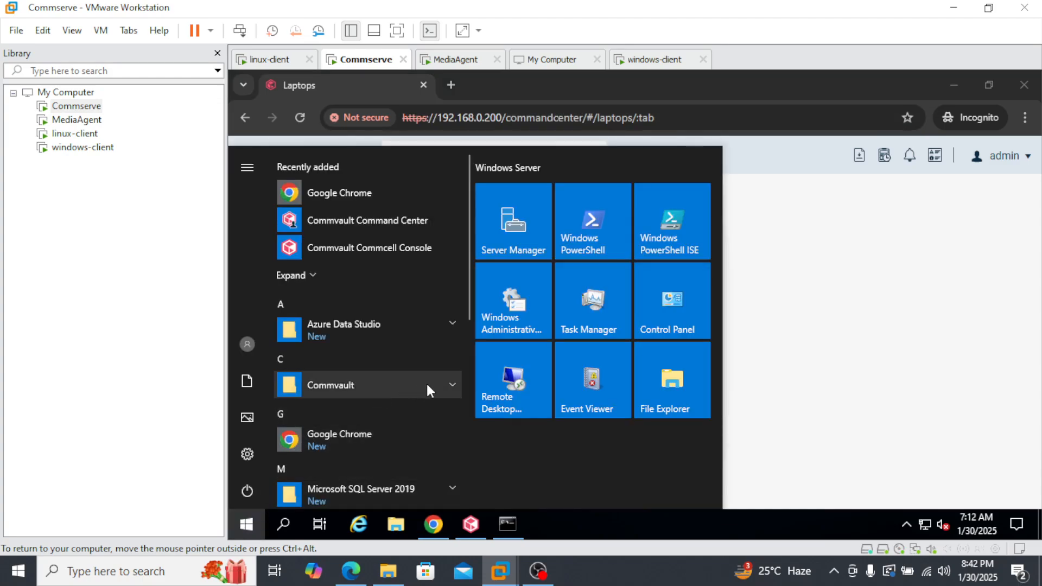
click(452, 385)
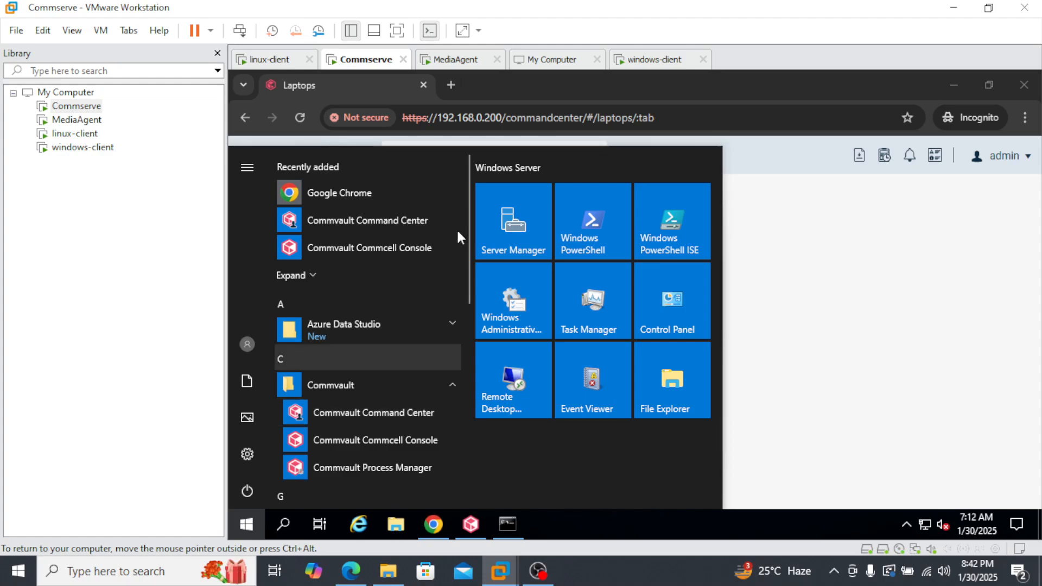
click(653, 89)
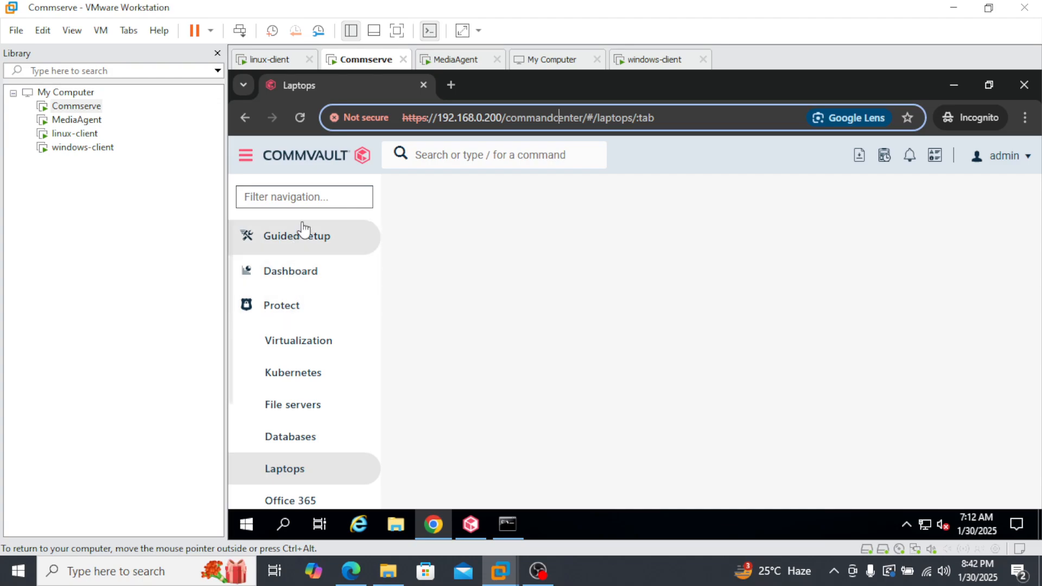
- Open the Servers page from the Manage section of the Command Center navigation
scroll(346, 359, down, 3)
scroll(346, 360, up, 3)
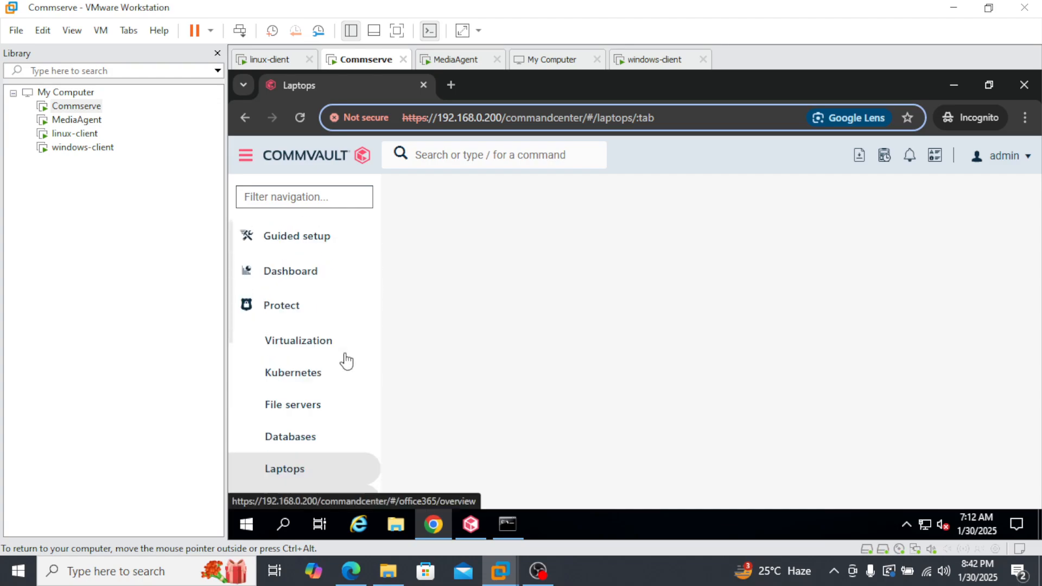
scroll(344, 360, down, 5)
scroll(344, 360, up, 3)
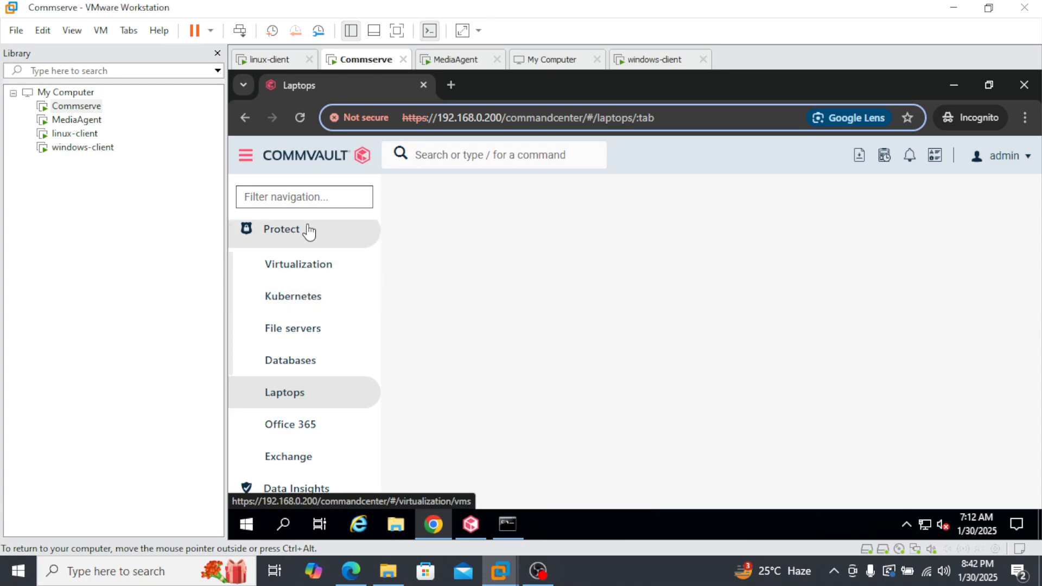
click(272, 238)
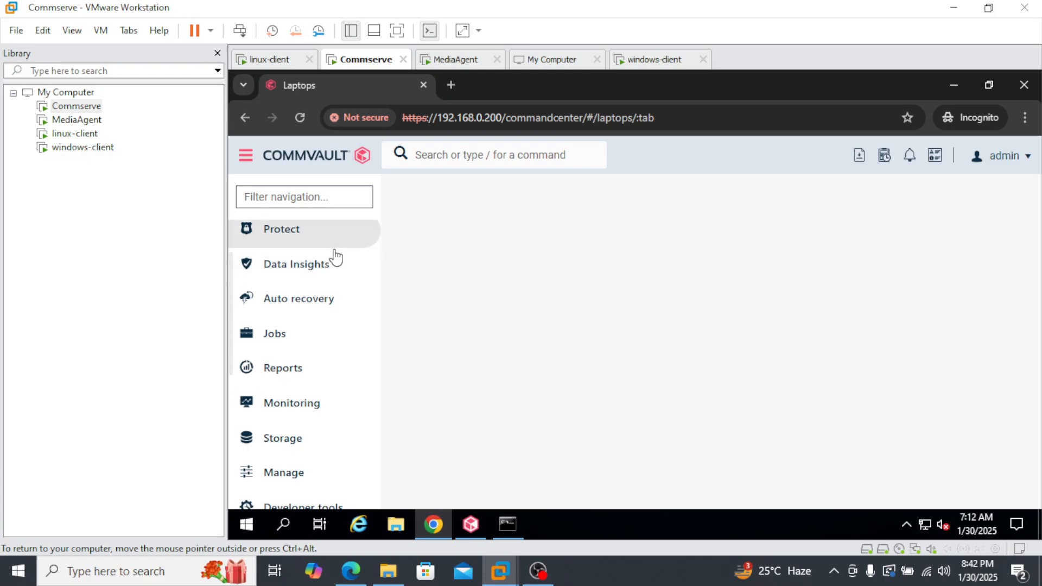
scroll(317, 322, down, 2)
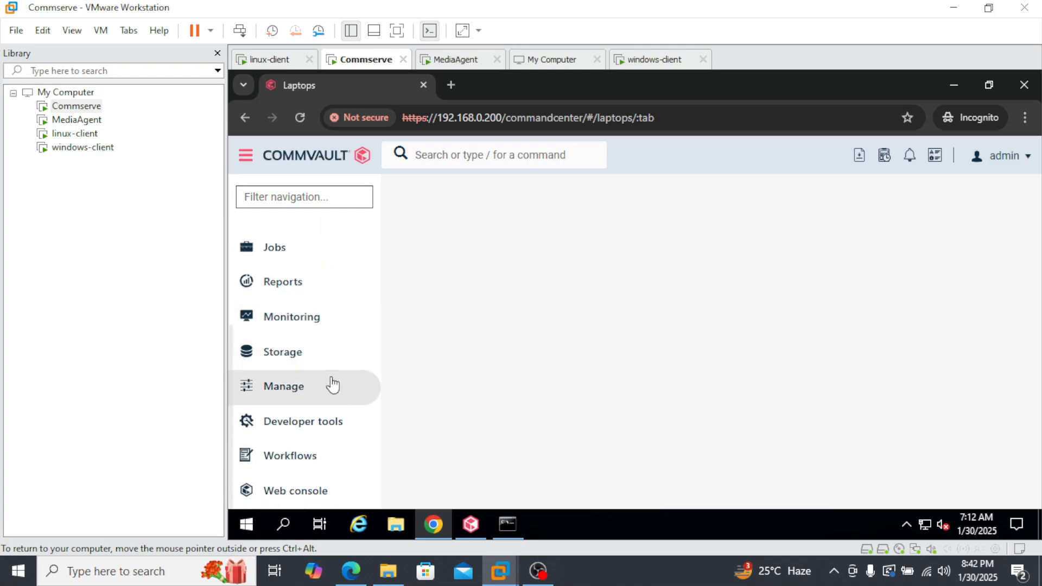
click(251, 389)
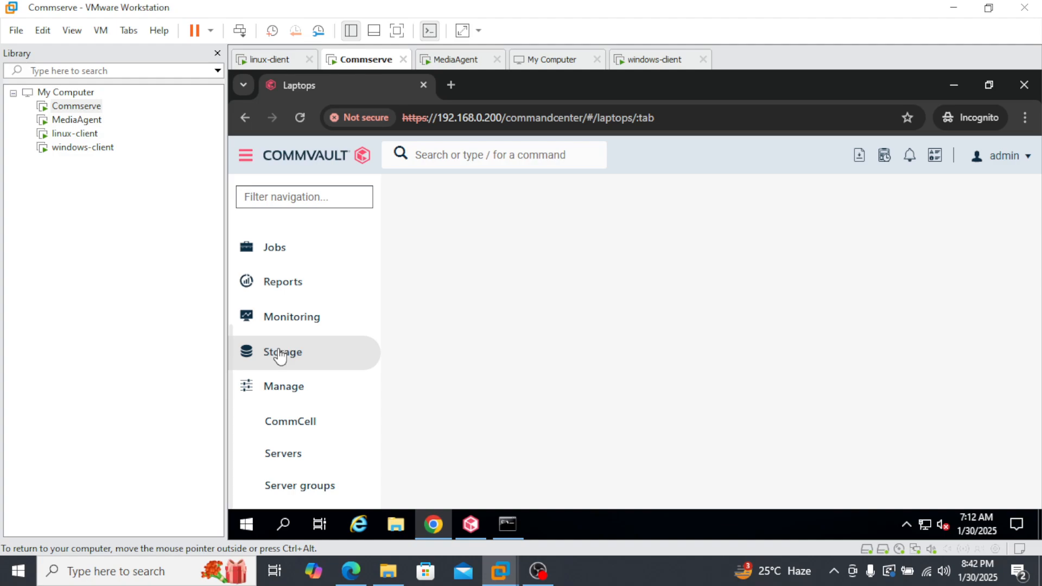
scroll(325, 380, down, 1)
click(298, 375)
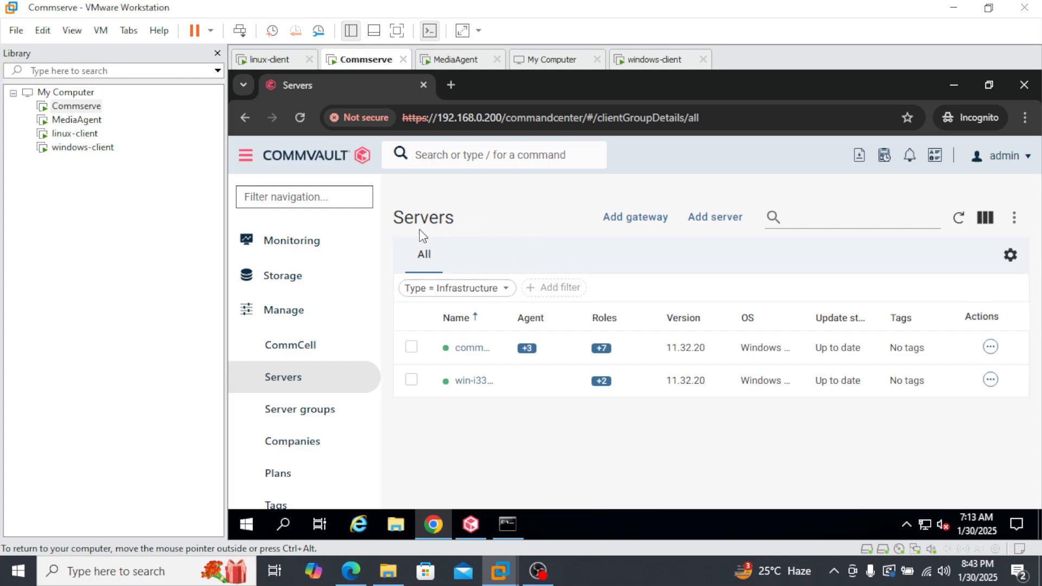
- Start adding a server and review the form for installing software packages on a Windows computer
click(718, 225)
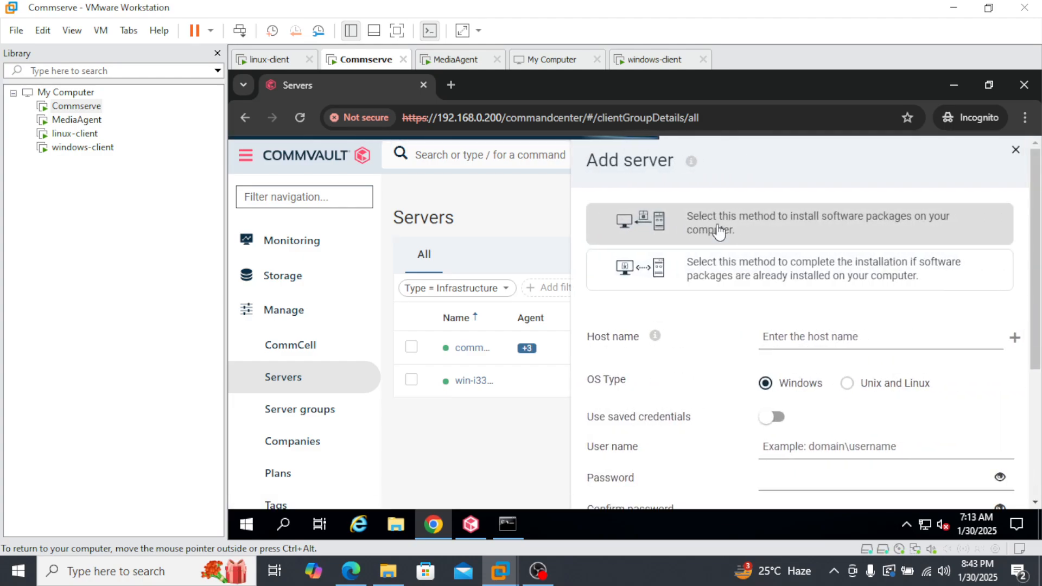
scroll(863, 316, down, 1)
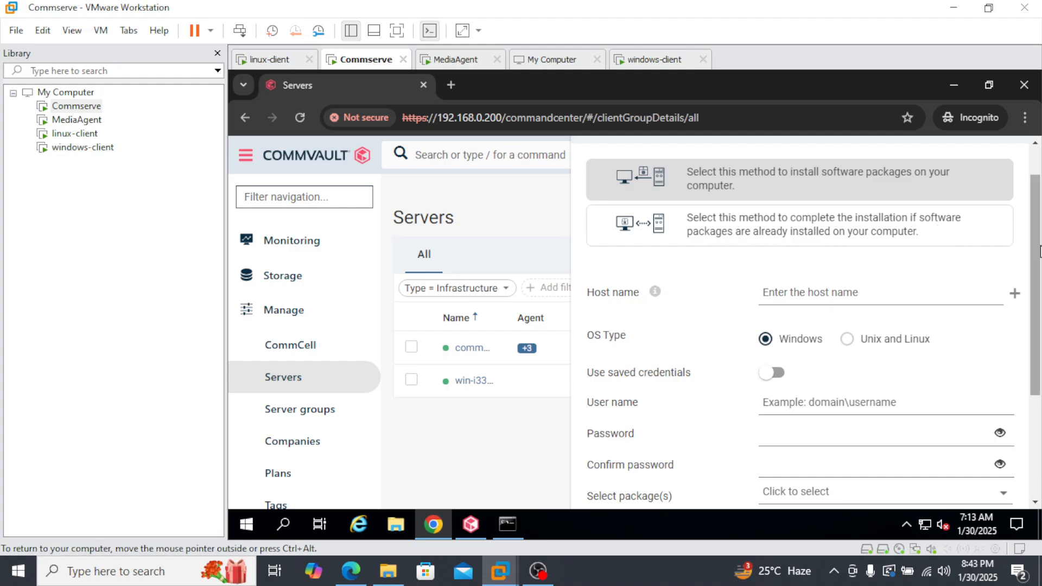
mouse_move(1035, 251)
mouse_down()
mouse_move(1039, 222)
mouse_move(1036, 258)
mouse_up()
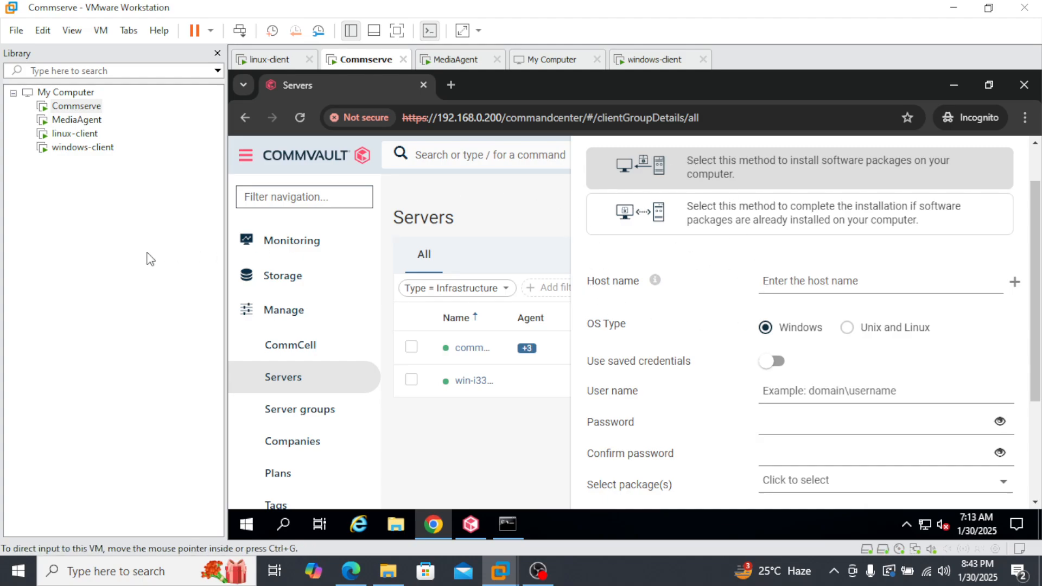
- Switch to the windows-client virtual machine and check its IPv4 address in the Command Prompt's ipconfig output
click(75, 150)
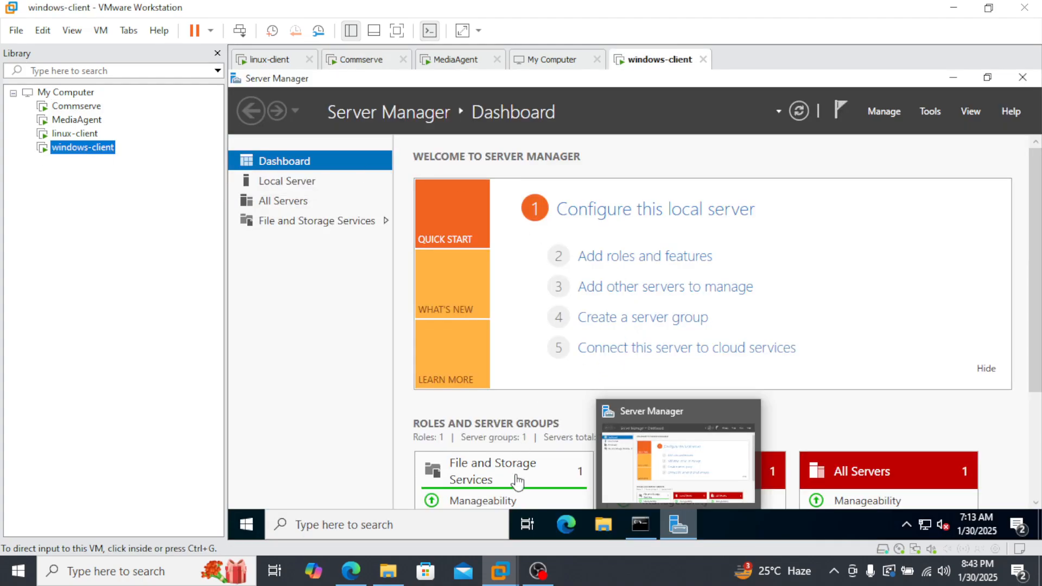
click(643, 525)
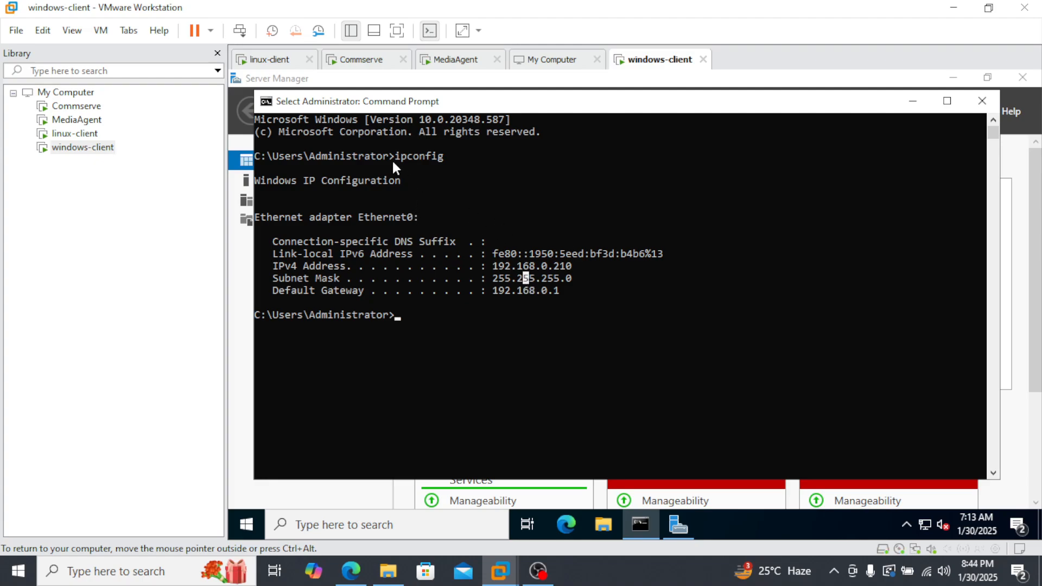
drag(394, 156, 447, 155)
click(550, 265)
drag(495, 268, 572, 263)
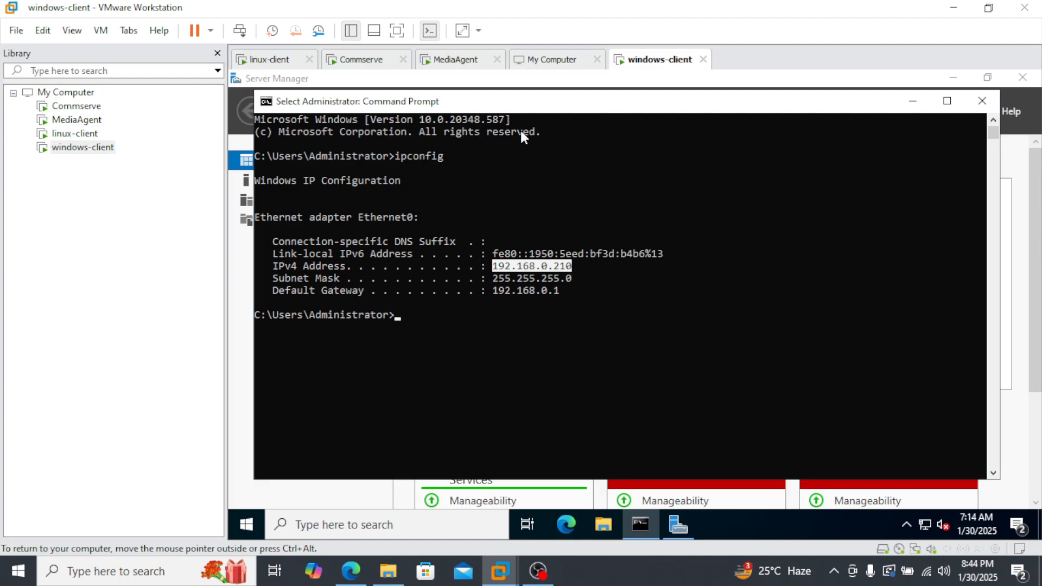
- Test connectivity from the Commserve virtual machine to the Windows client by pinging 192.168.0.210, and stop the ping
click(372, 62)
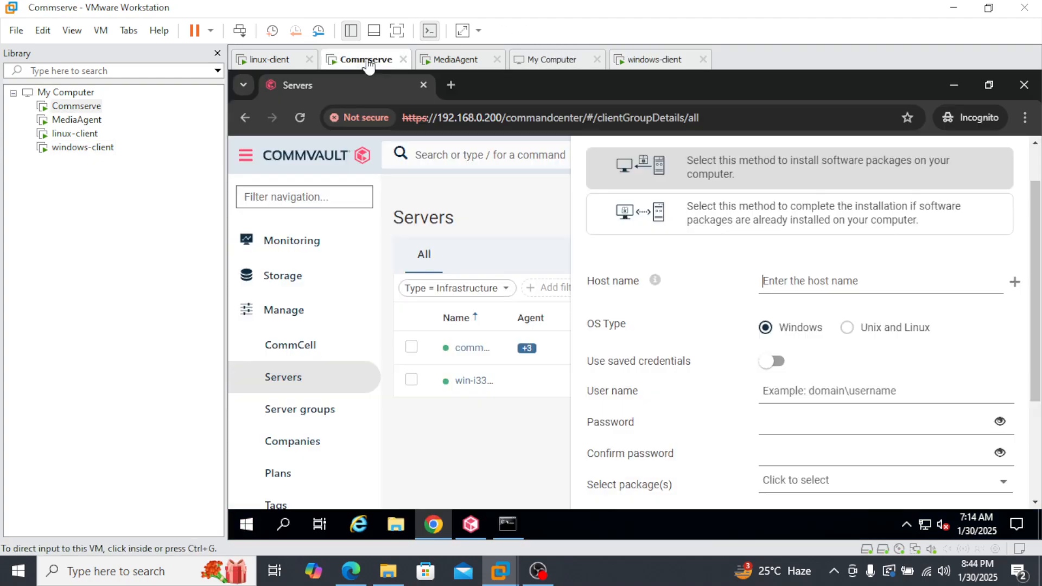
click(508, 525)
click(444, 431)
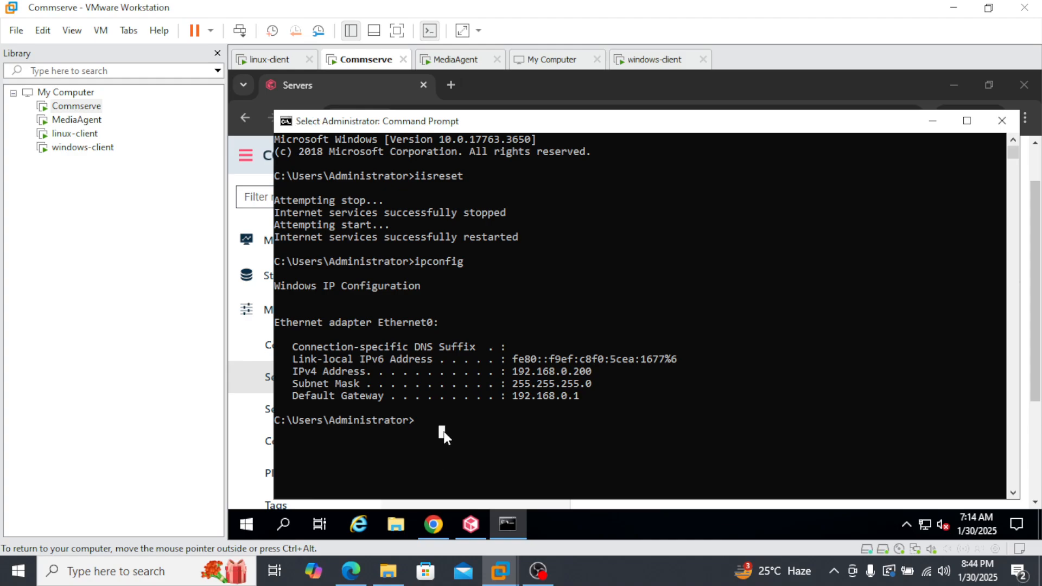
text(ping 1)
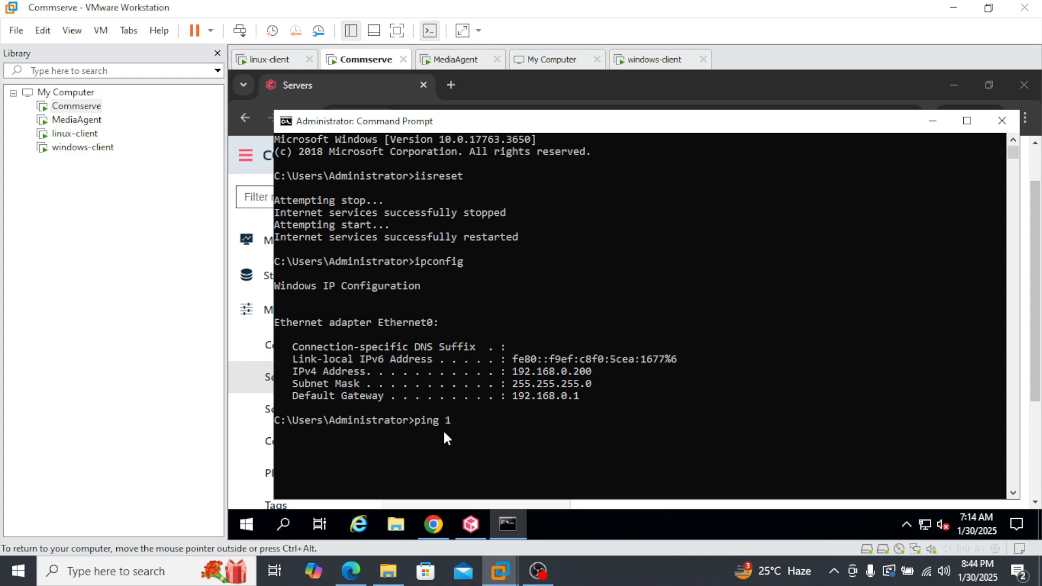
text(92.168.0.210)
key(Return)
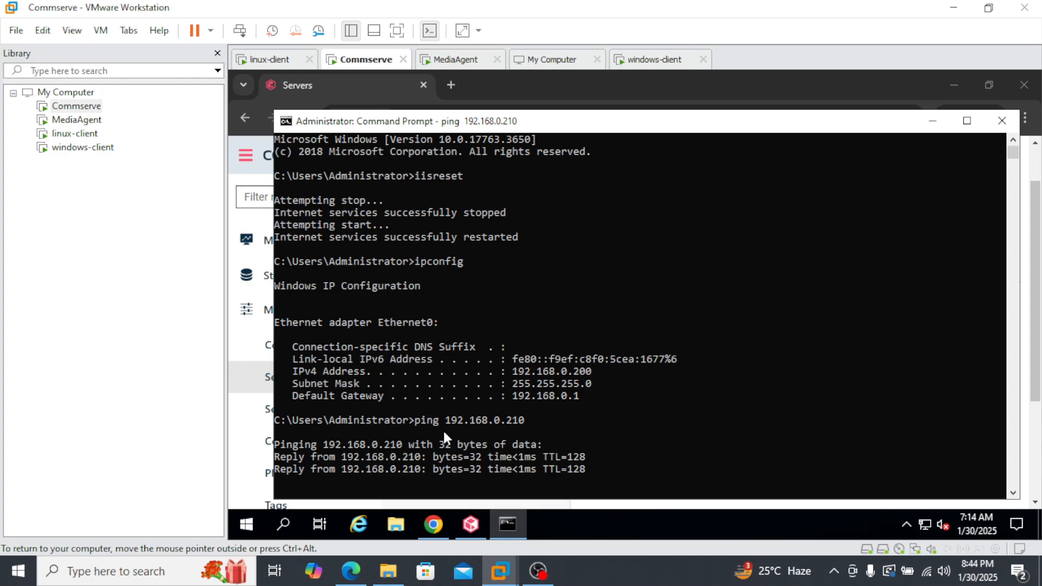
key(ctrl+c)
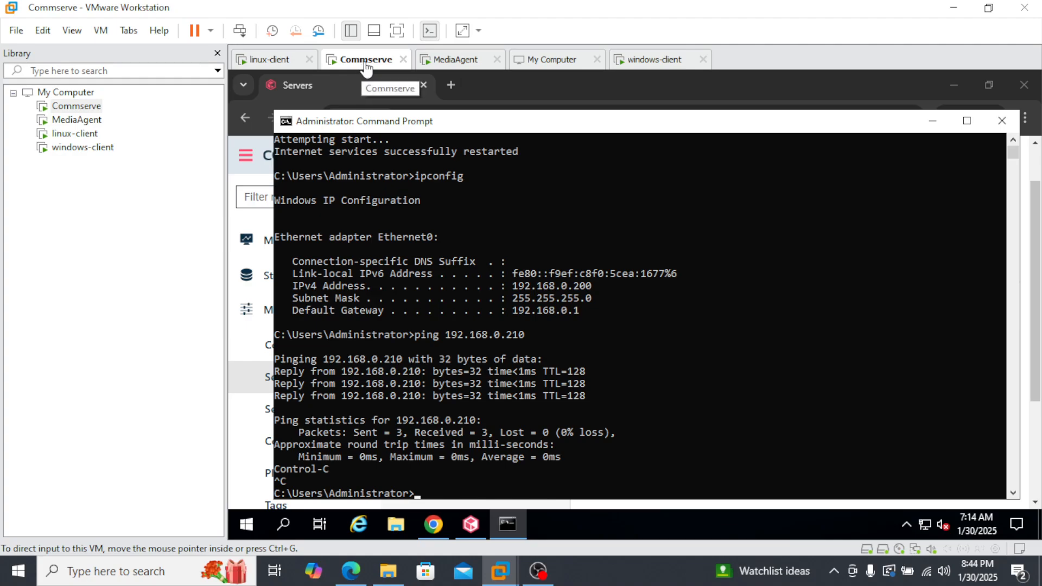
- Minimize the Command Prompt windows on the windows-client and Commserve virtual machines, returning to the Add server form on Commserve
click(648, 59)
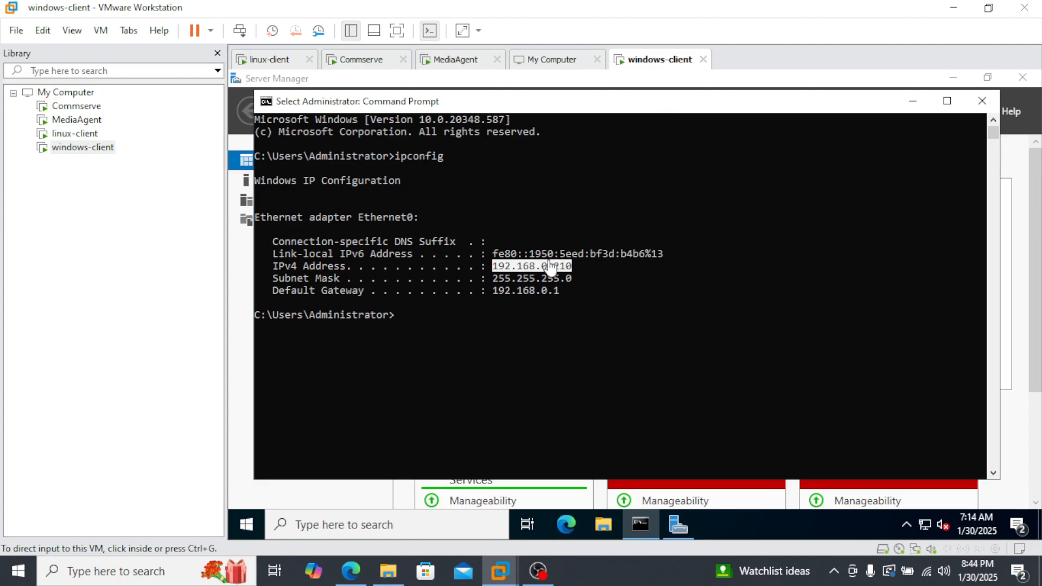
click(912, 104)
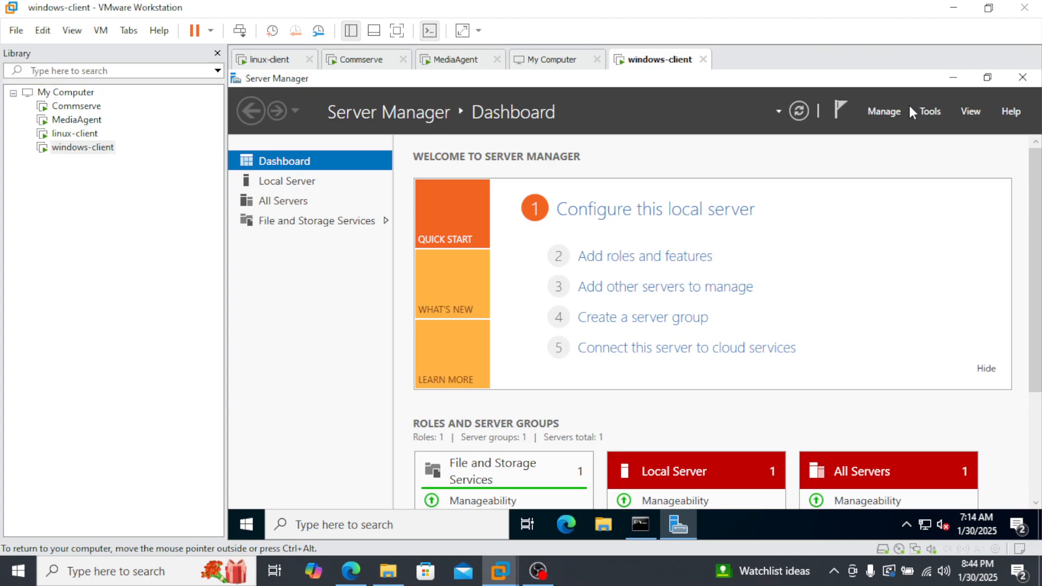
click(361, 59)
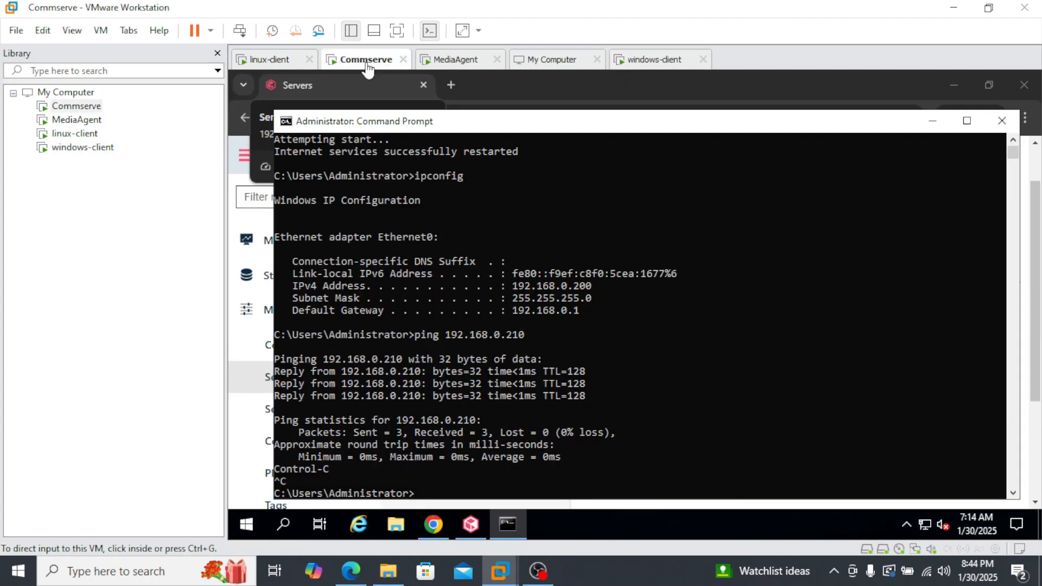
click(929, 126)
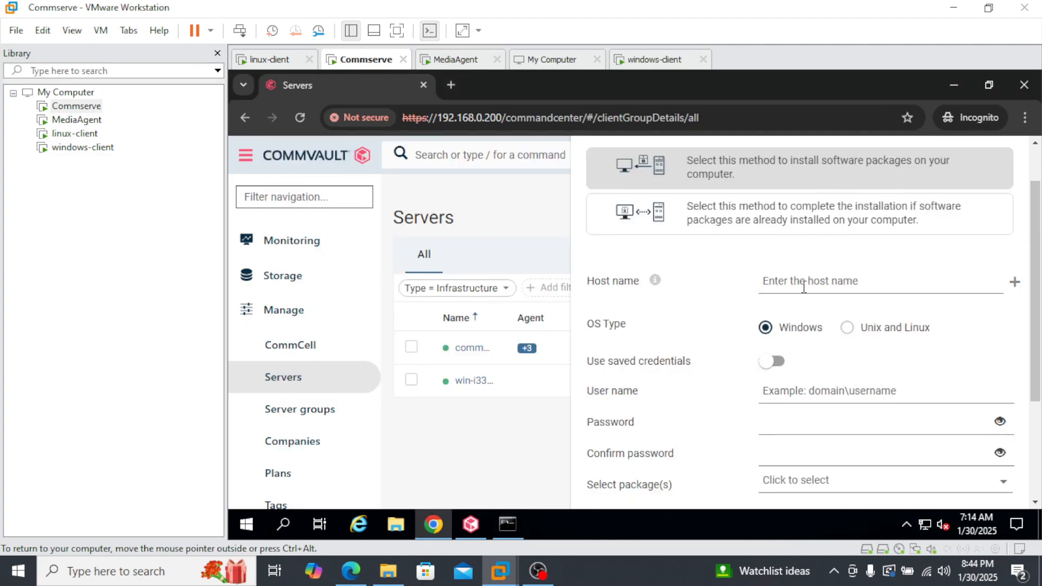
- Add 192.168.0.210 as the host name of the Windows server in the Add server form
text(192.168.0.210)
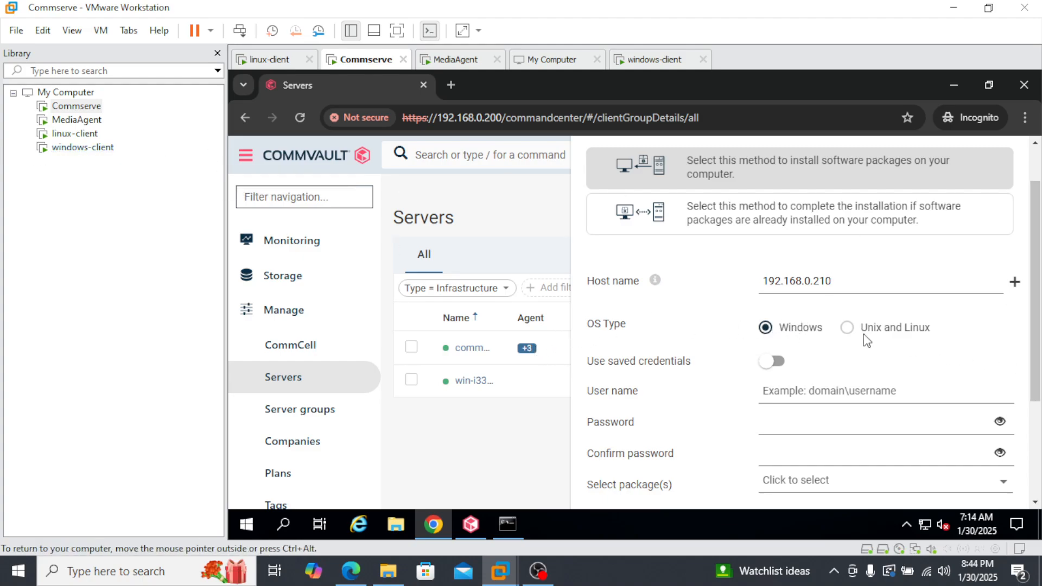
scroll(867, 339, down, 1)
key(Return)
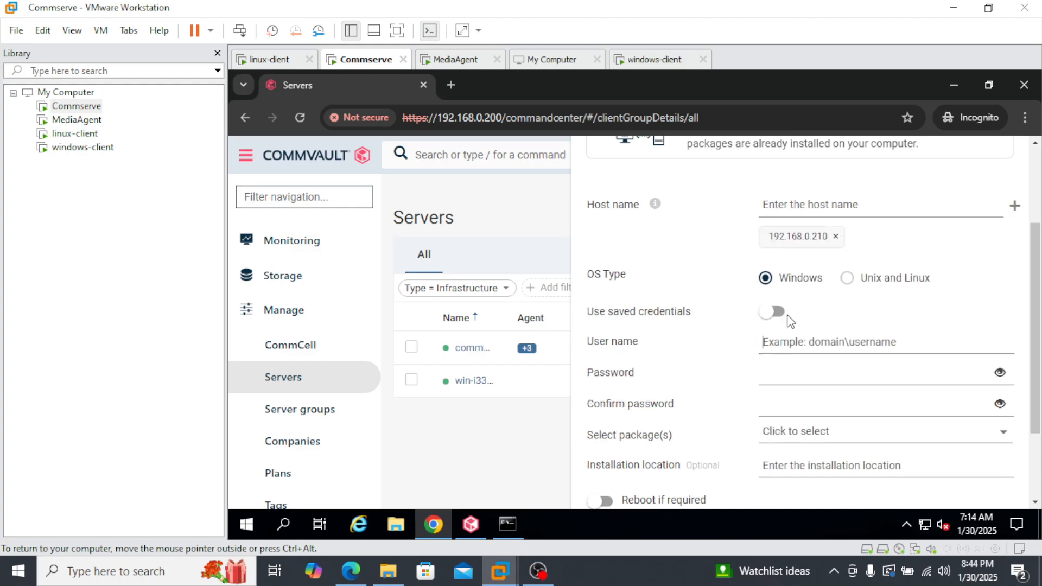
click(832, 345)
text(a)
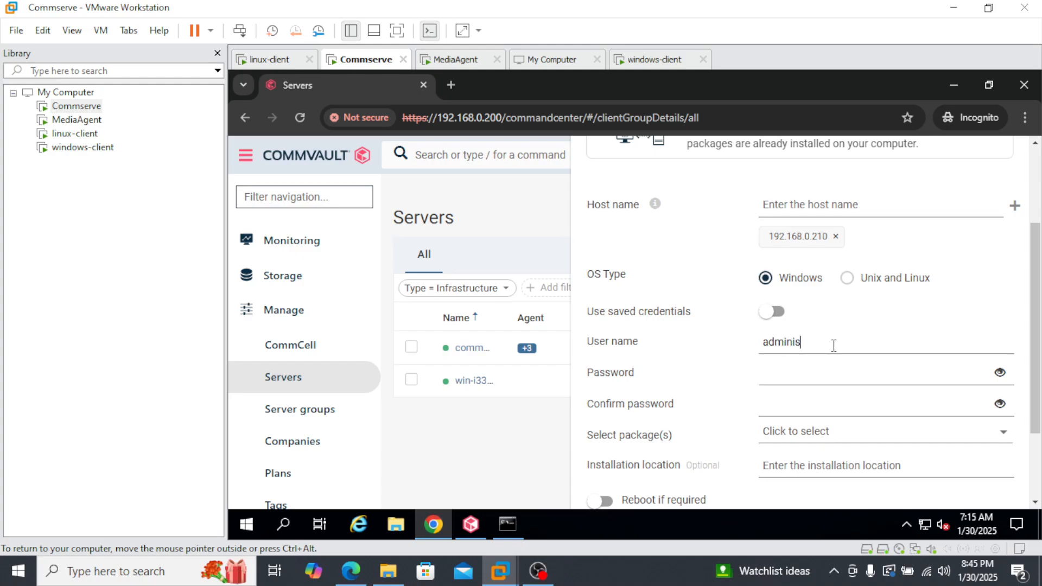
key(BackSpace)
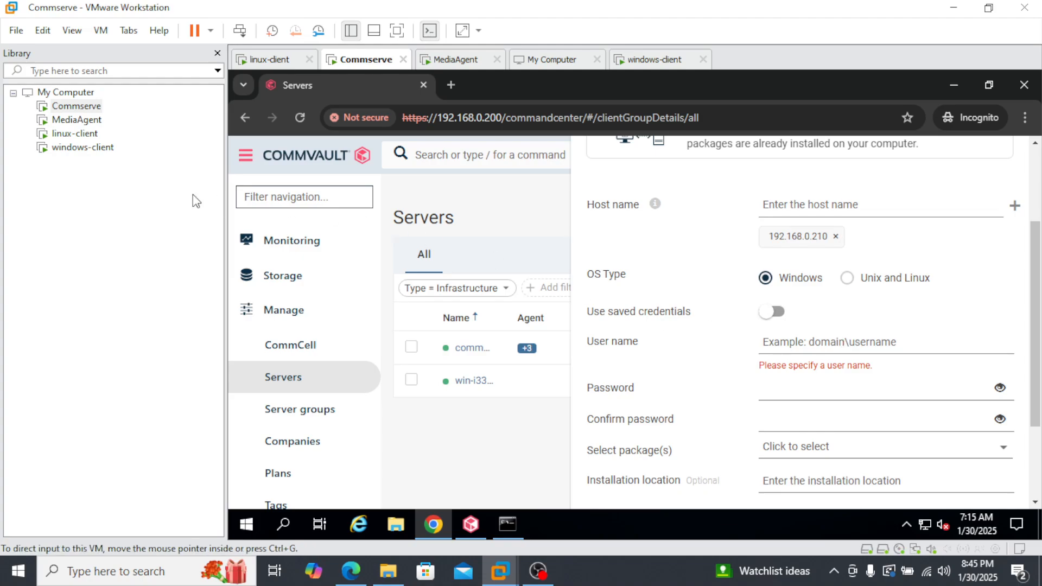
- Enter .\administrator as the user name, and fill in the account password and its confirmation
click(862, 336)
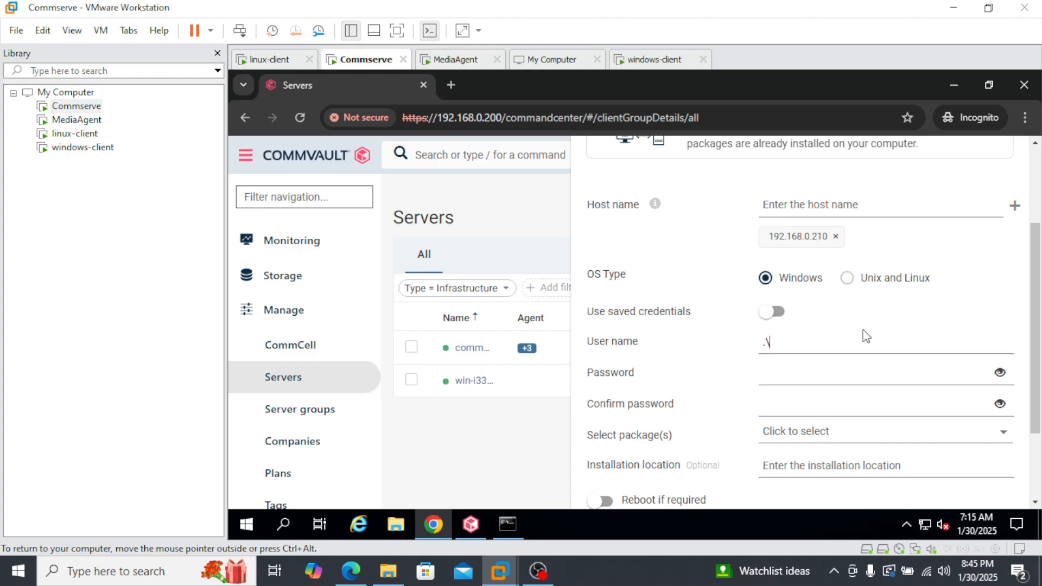
text(.\administrator)
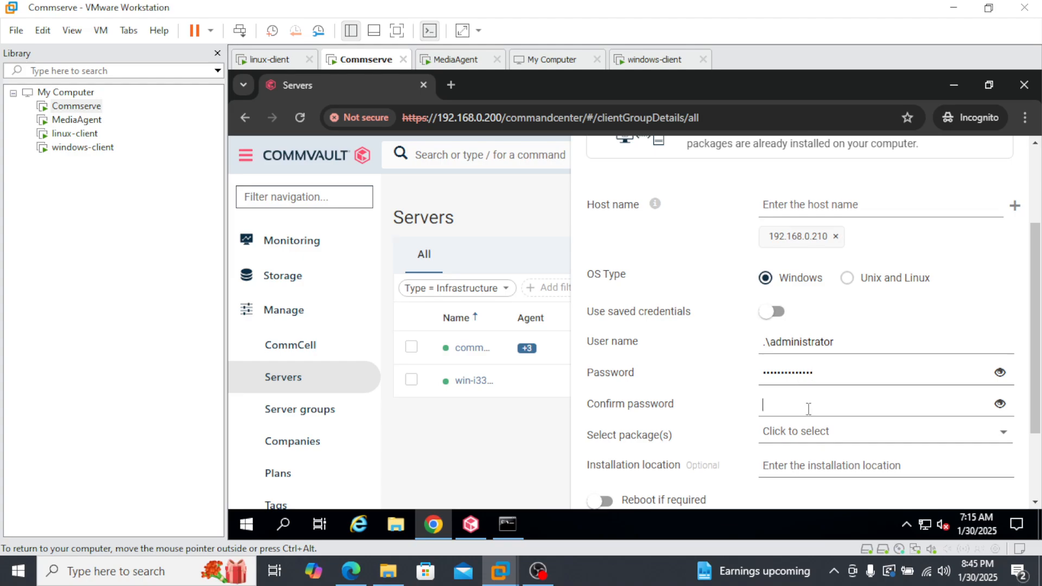
text(•)
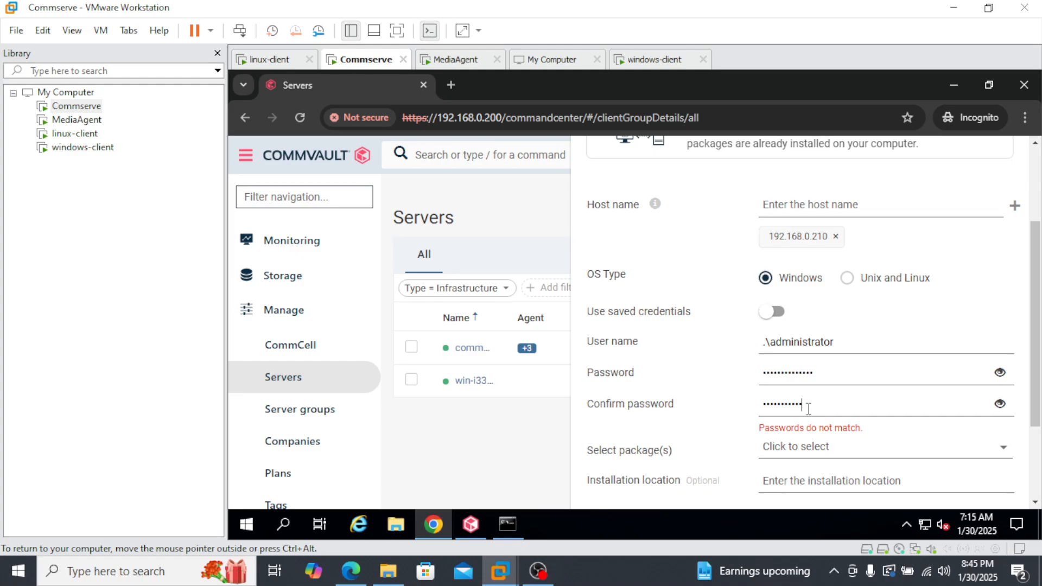
text(•)
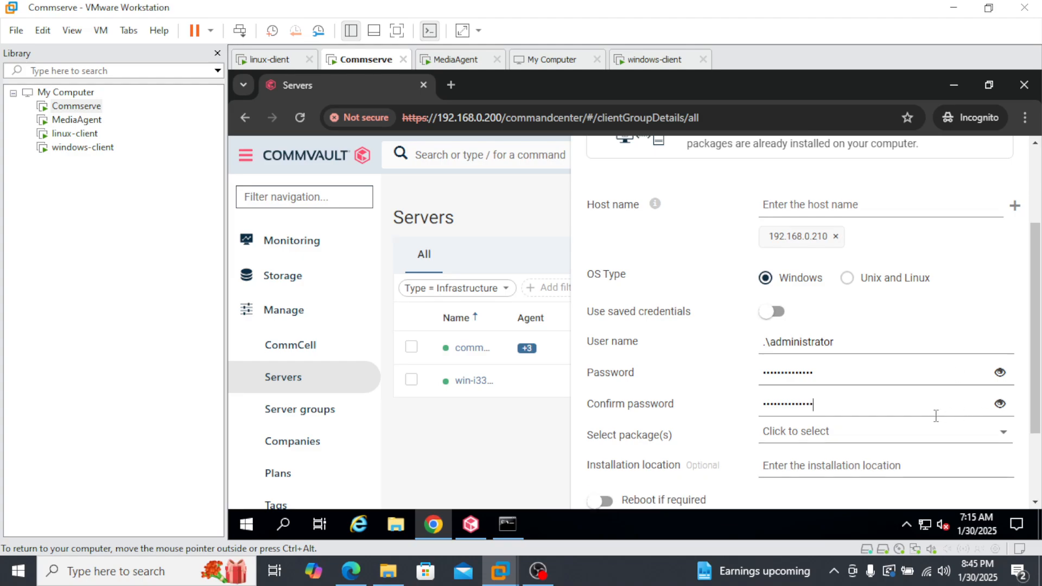
- Select the File System package for installation on the Windows client
scroll(936, 415, down, 2)
click(825, 325)
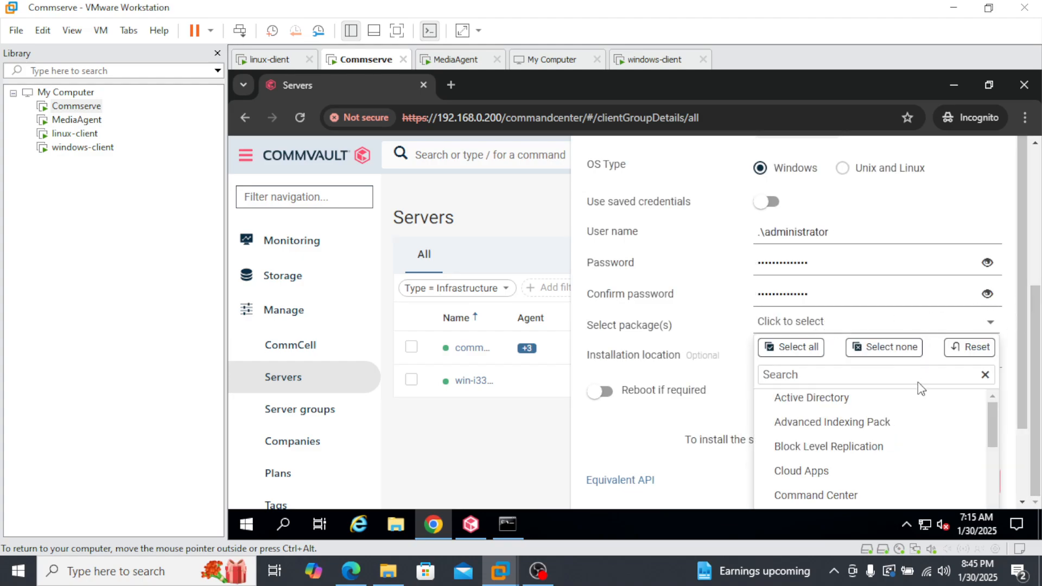
scroll(921, 389, down, 2)
scroll(912, 402, down, 6)
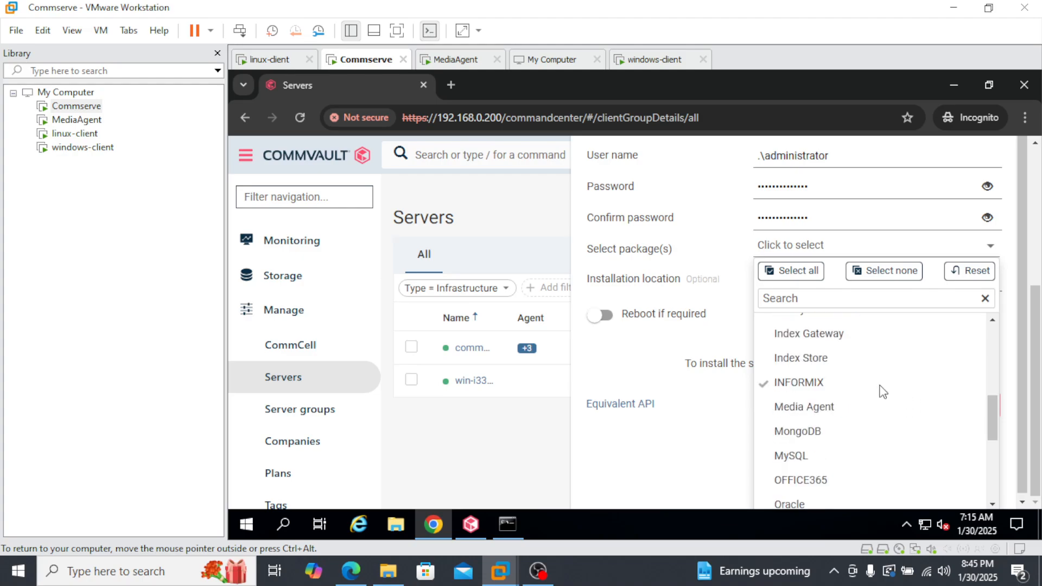
scroll(883, 392, up, 2)
click(812, 390)
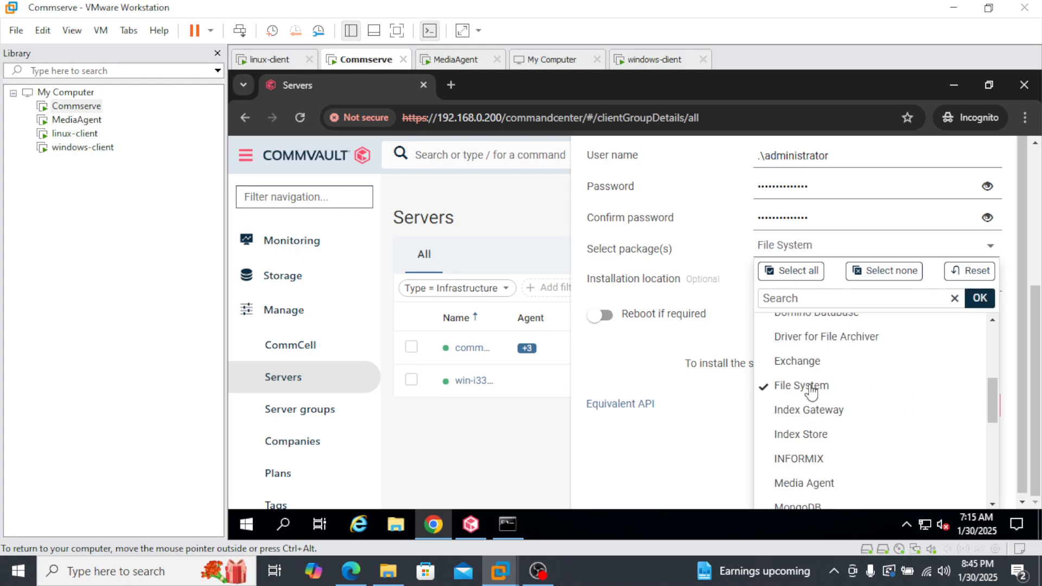
click(674, 278)
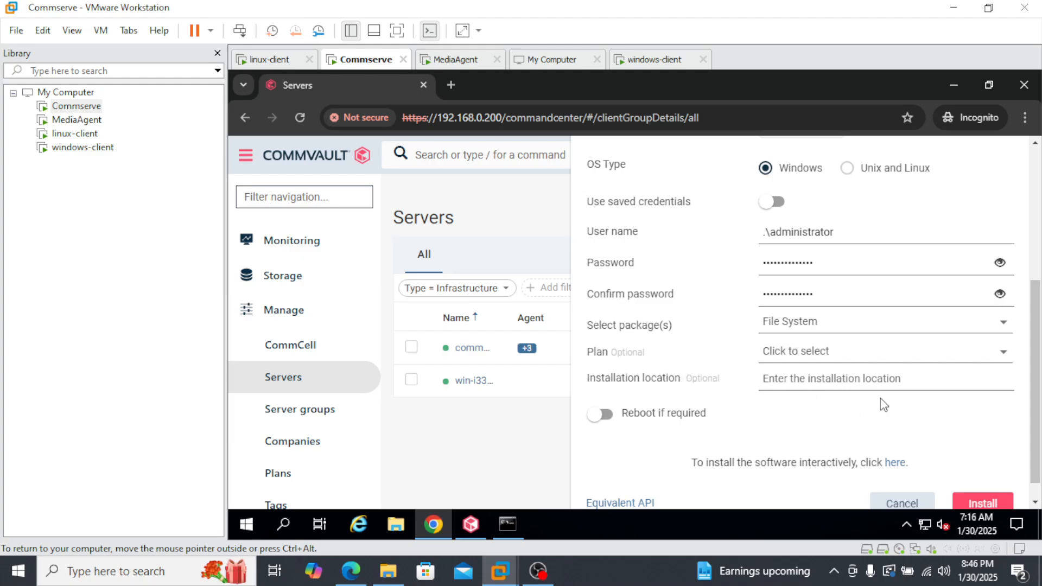
- Start the software installation without a plan or installation location, and close the Add server confirmation
scroll(1037, 356, down, 1)
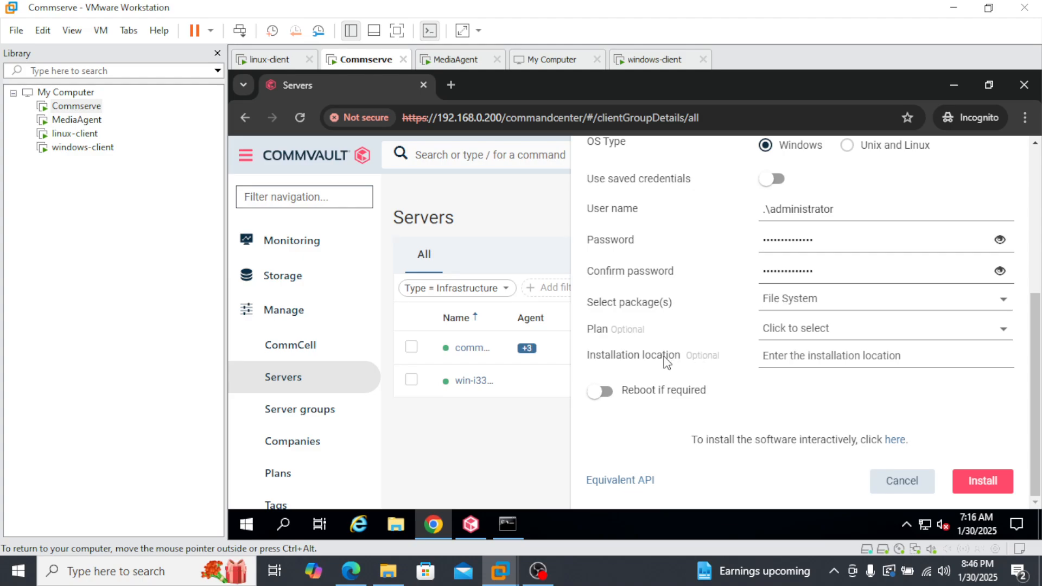
click(979, 481)
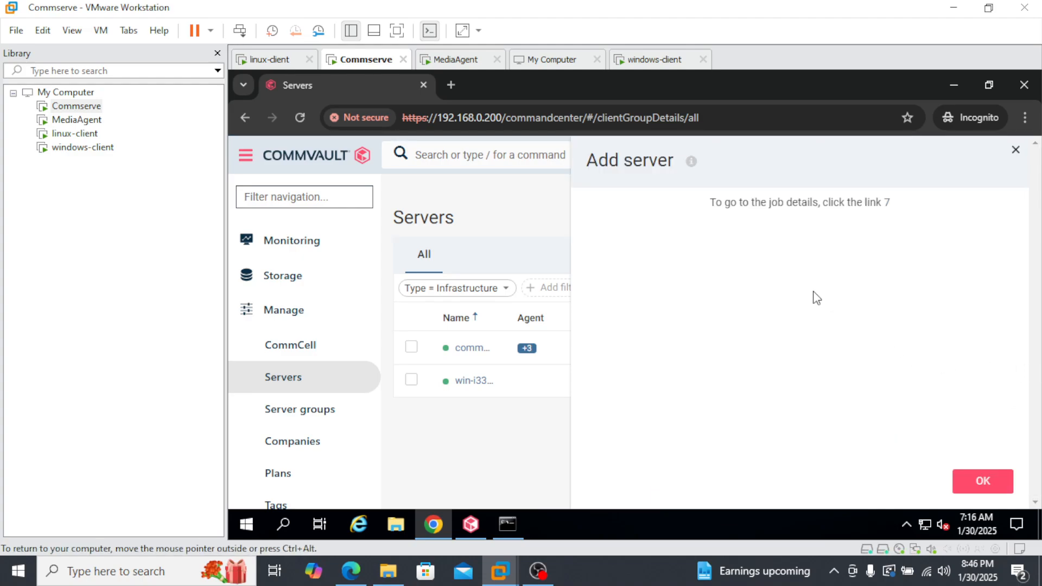
click(984, 480)
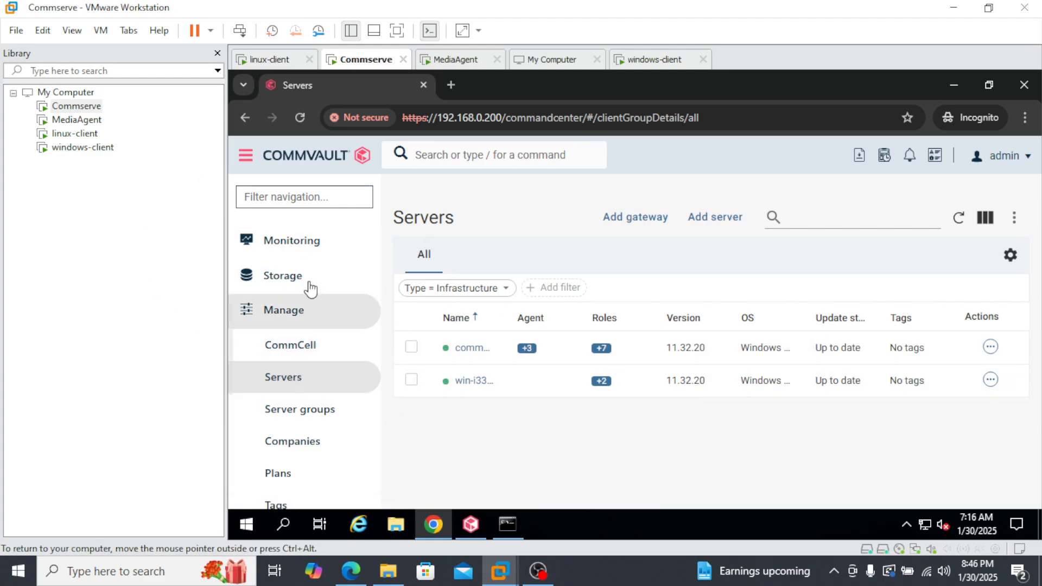
- Open the Install Software job for 192.168.0.210 from the active jobs list
click(253, 314)
scroll(291, 337, up, 3)
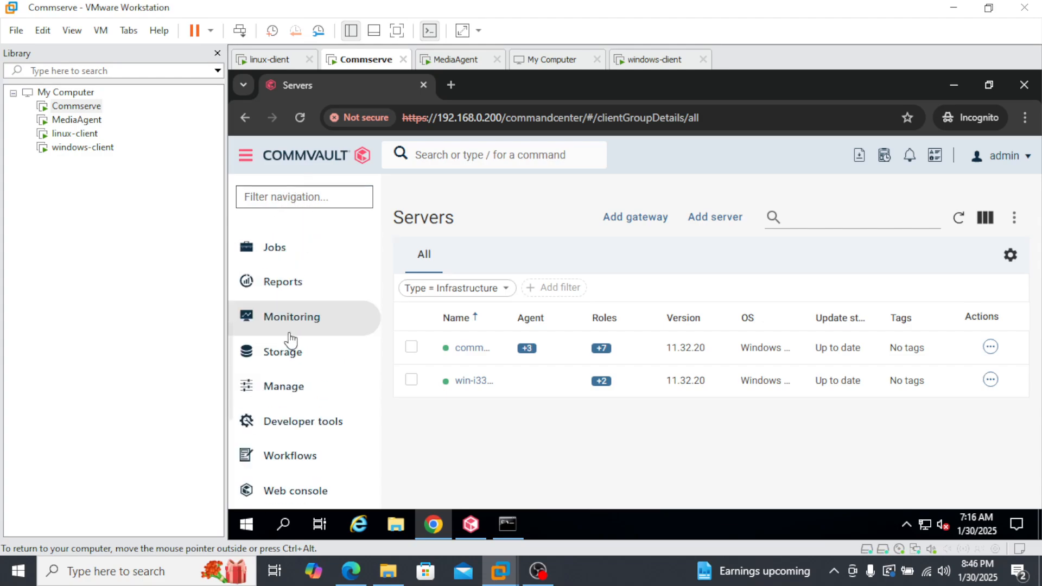
click(276, 324)
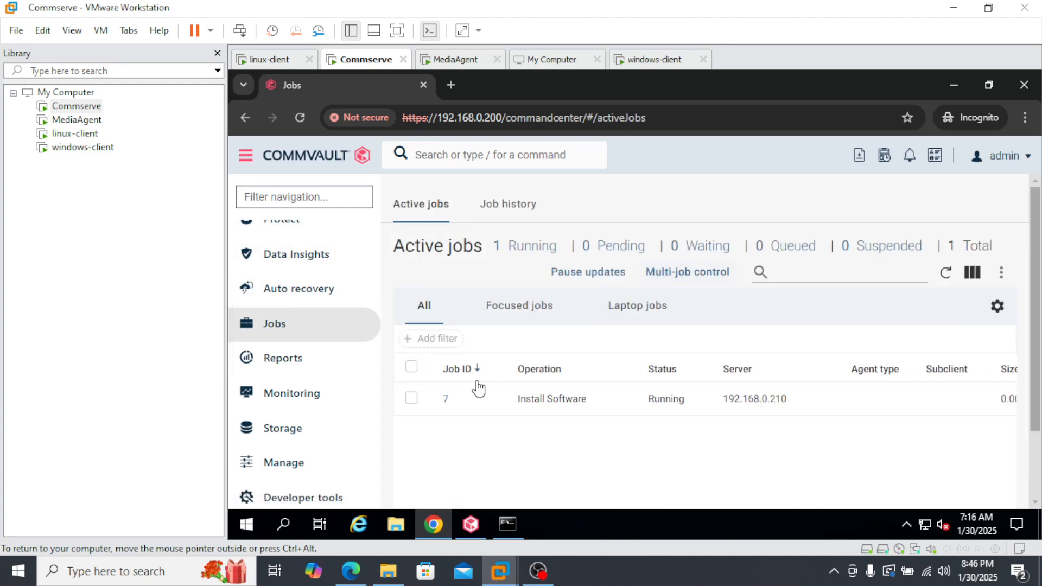
click(445, 398)
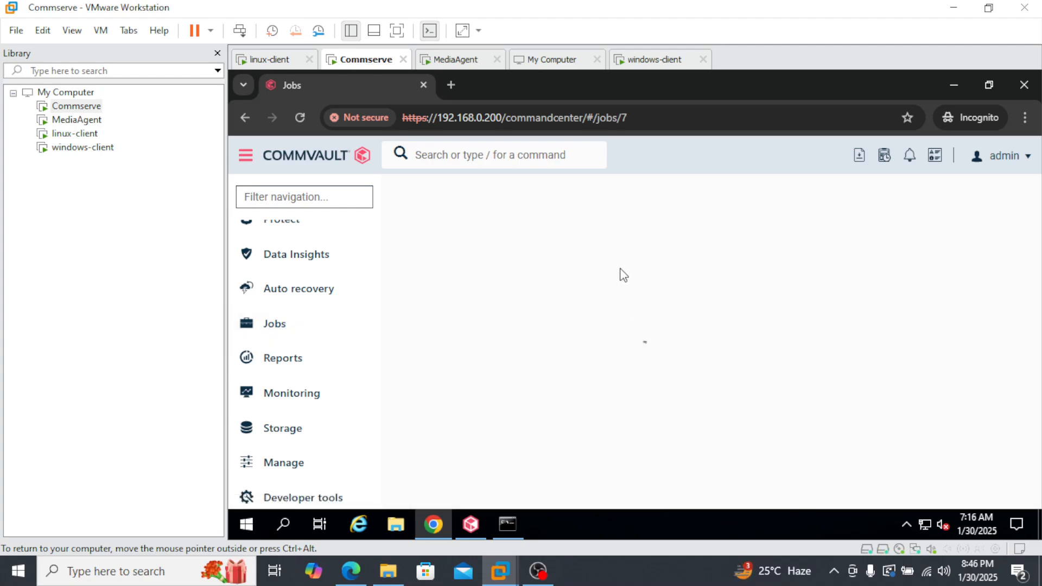
- Review the install job's type in its overview and the installation status of client 192.168.0.210
scroll(636, 255, down, 1)
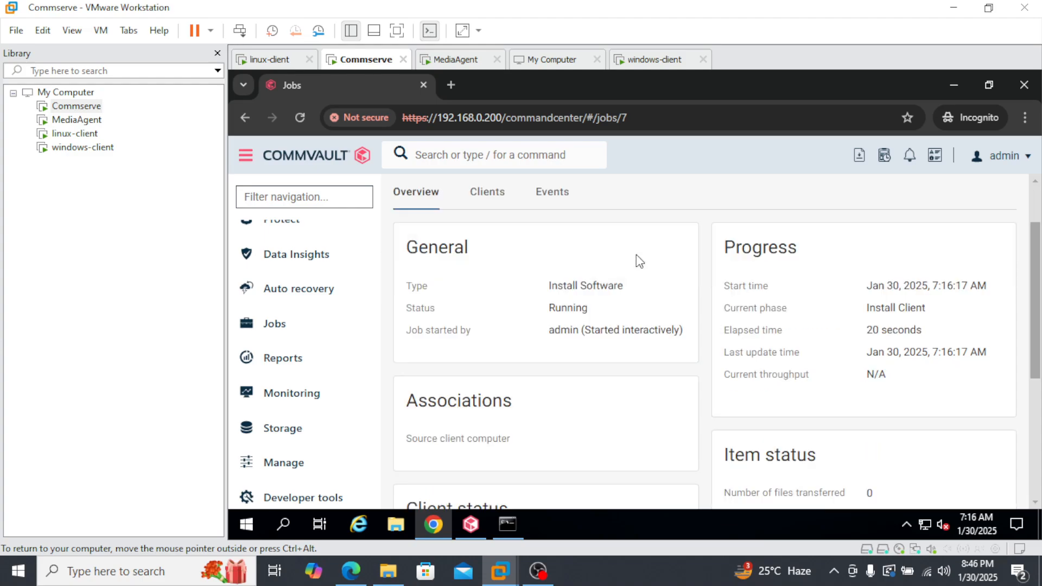
drag(550, 285, 633, 279)
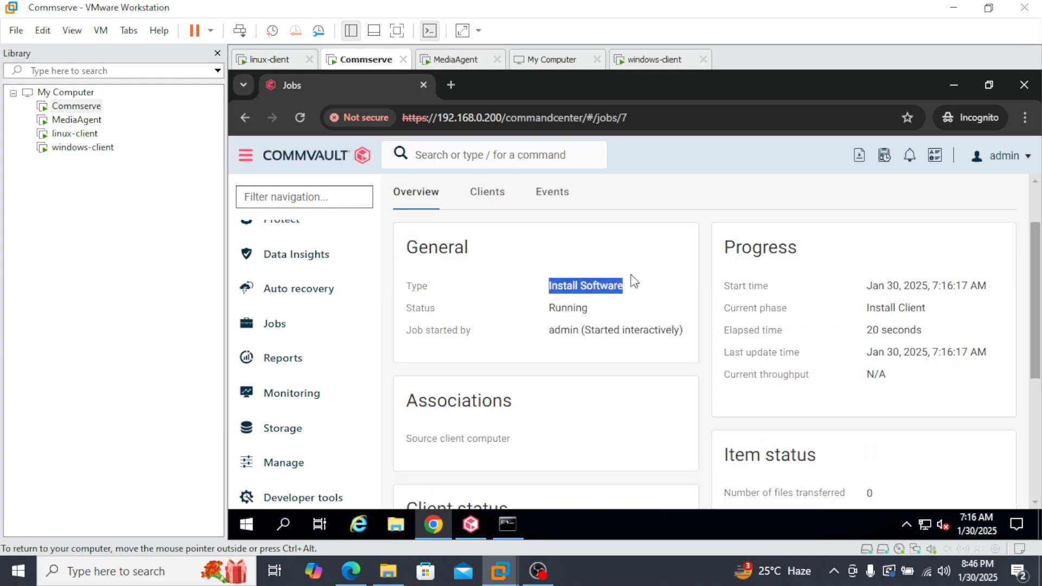
click(488, 193)
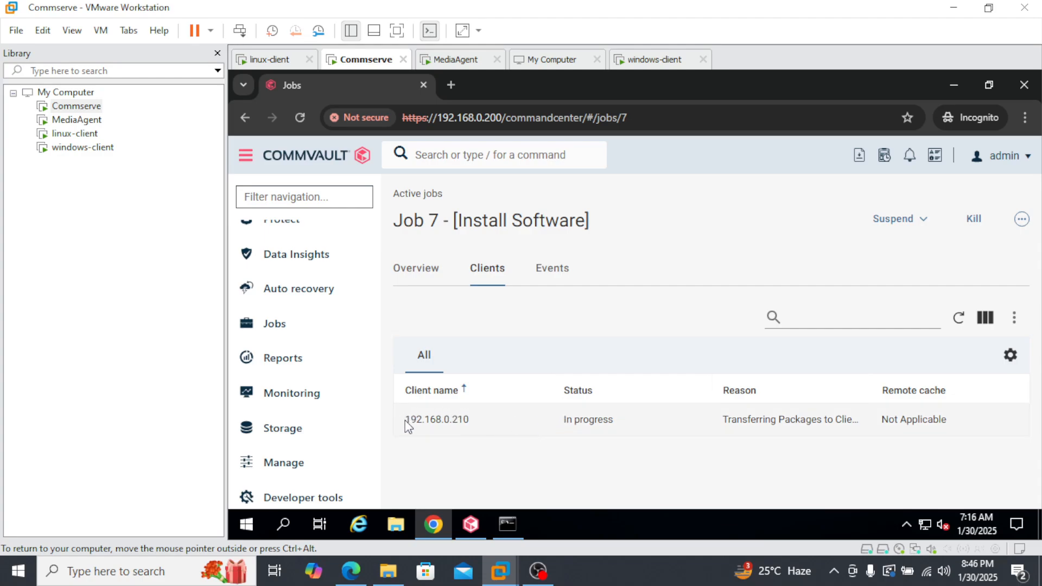
drag(406, 425, 470, 421)
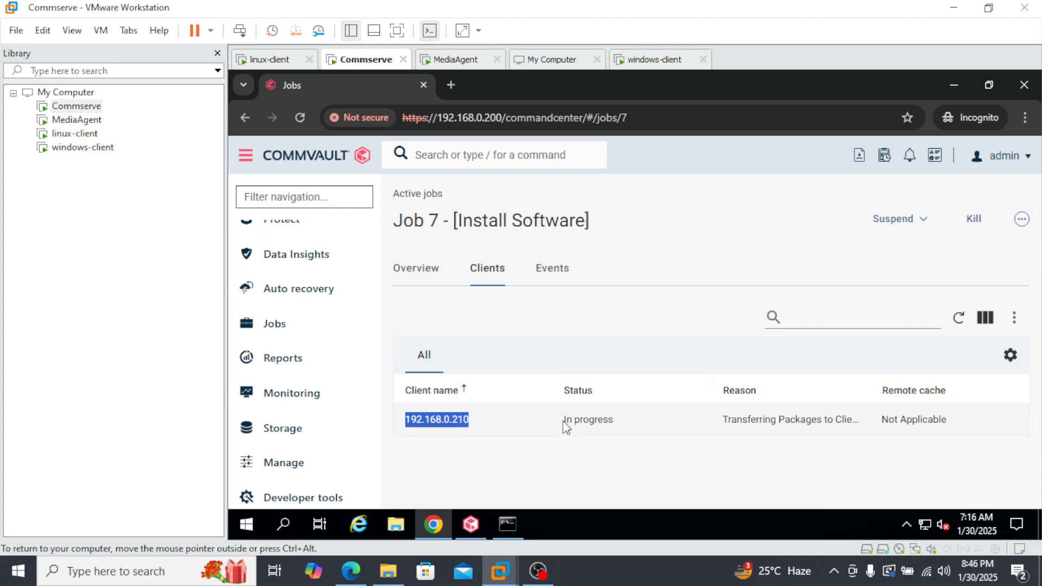
drag(562, 421, 623, 421)
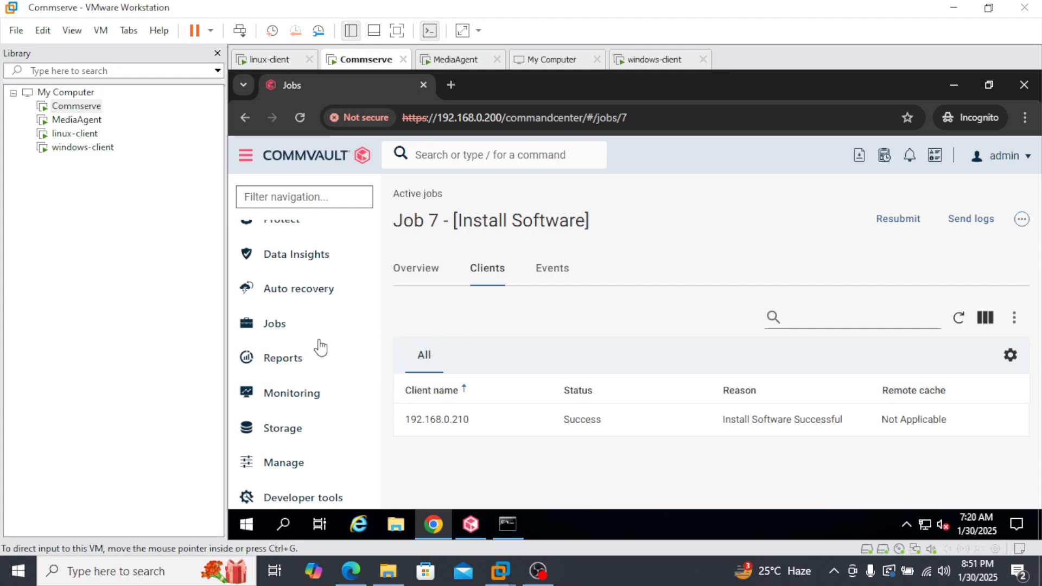
- Return to the Servers page in the Manage section and set the server Type filter to All
scroll(298, 318, up, 2)
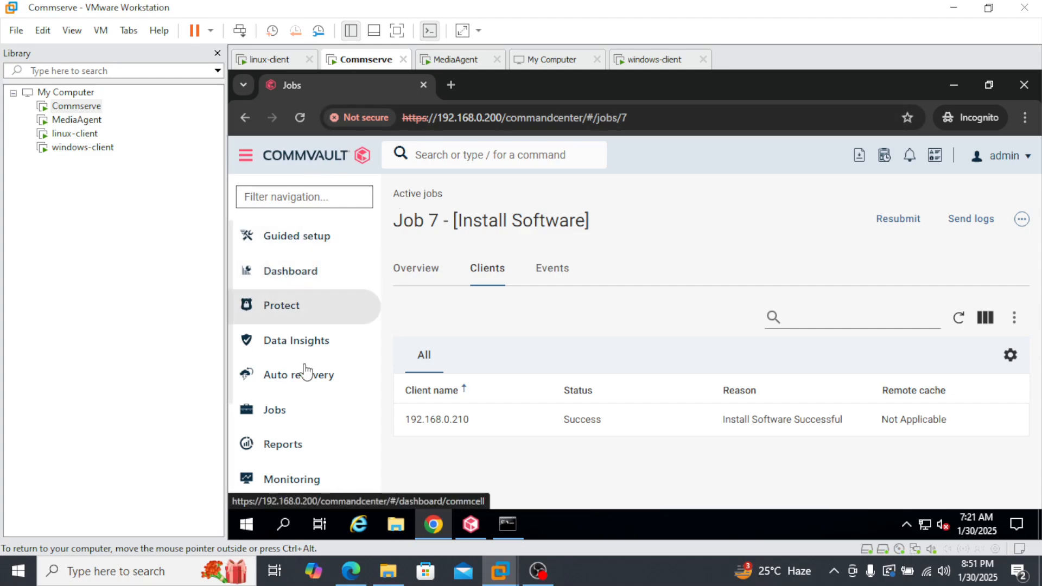
scroll(314, 361, down, 4)
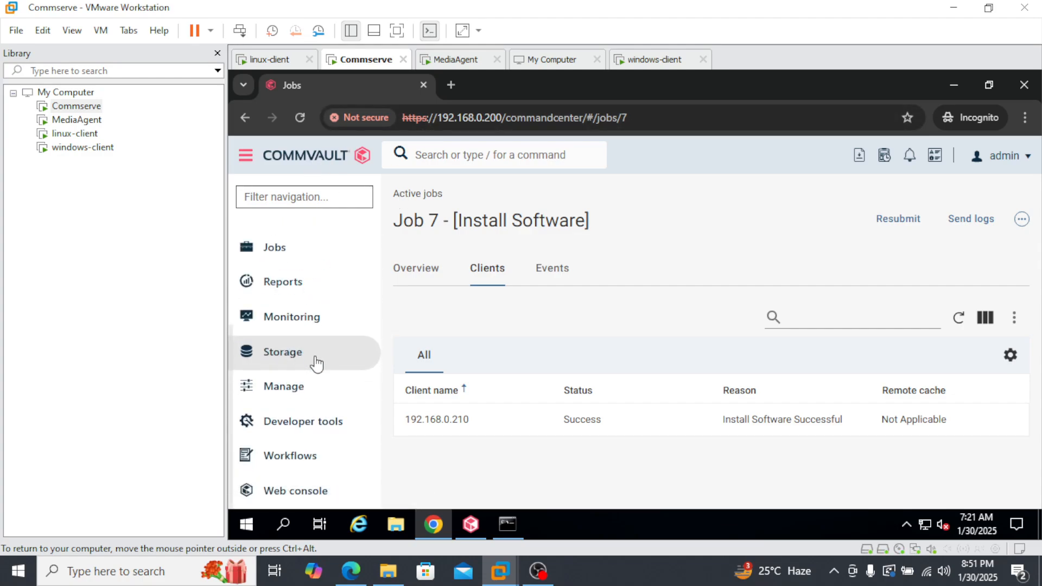
scroll(307, 332, up, 4)
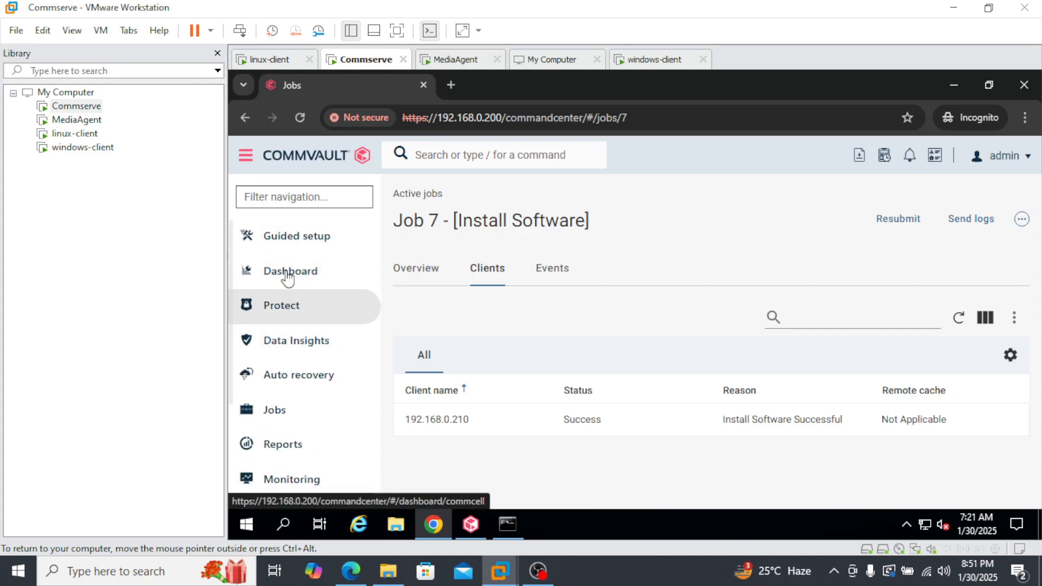
scroll(298, 314, down, 4)
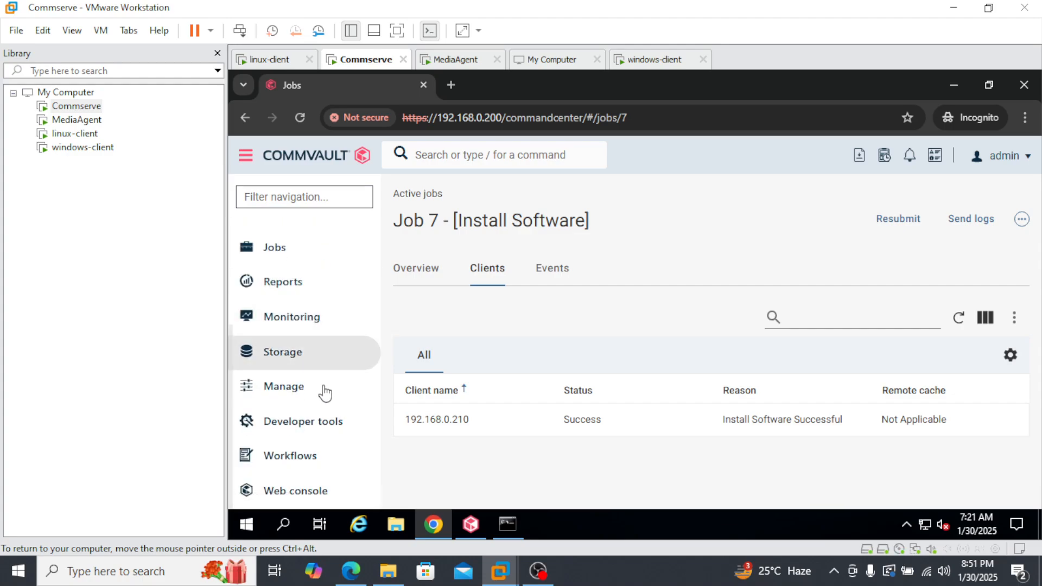
click(258, 395)
scroll(317, 374, down, 2)
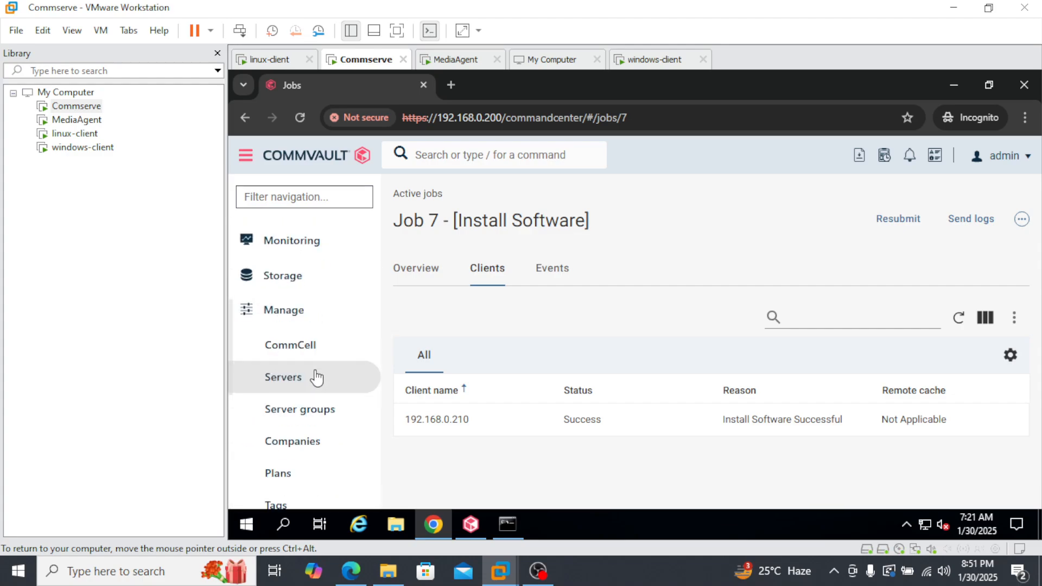
click(278, 390)
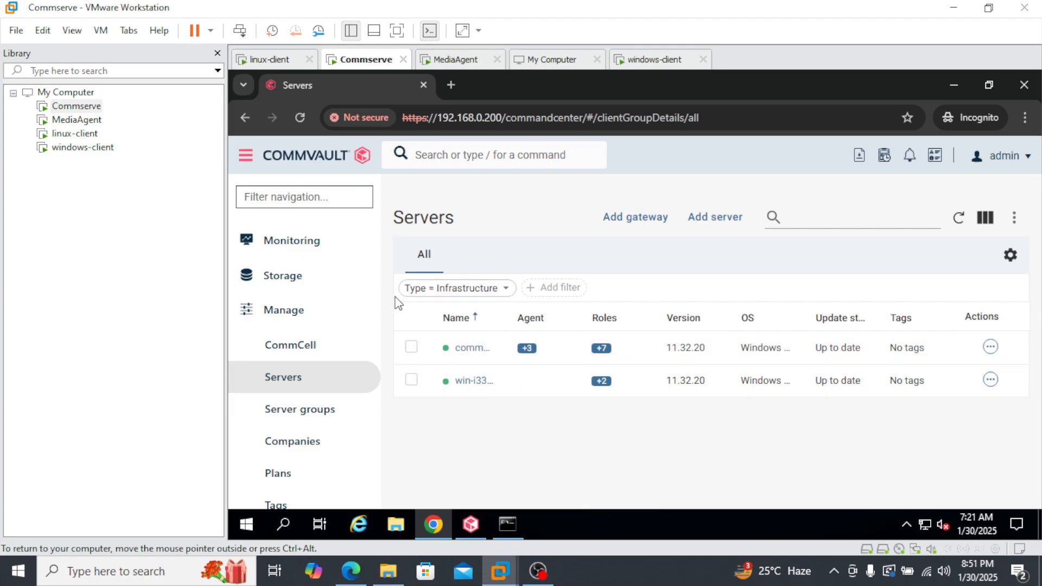
click(509, 289)
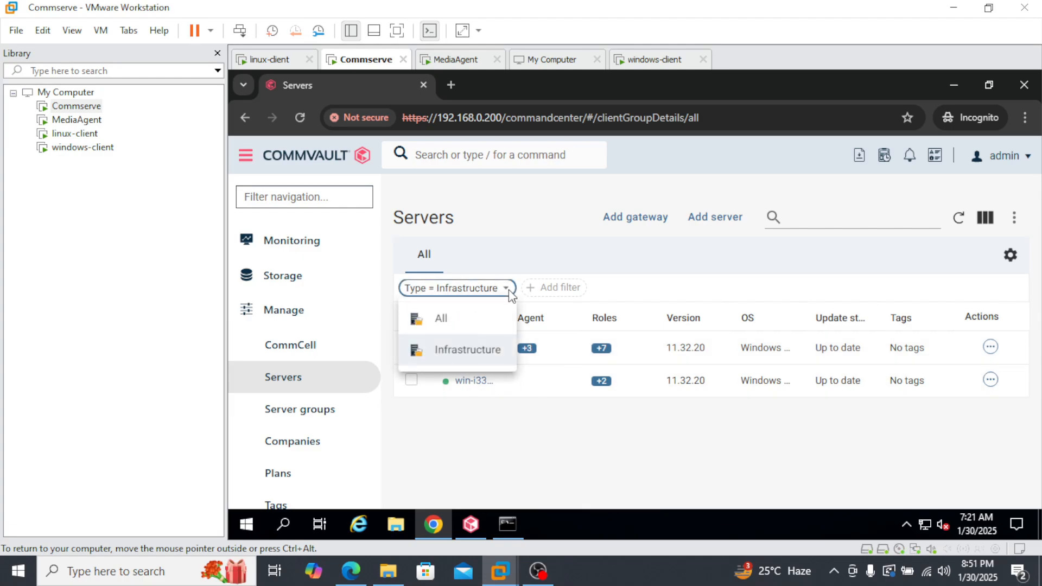
click(457, 321)
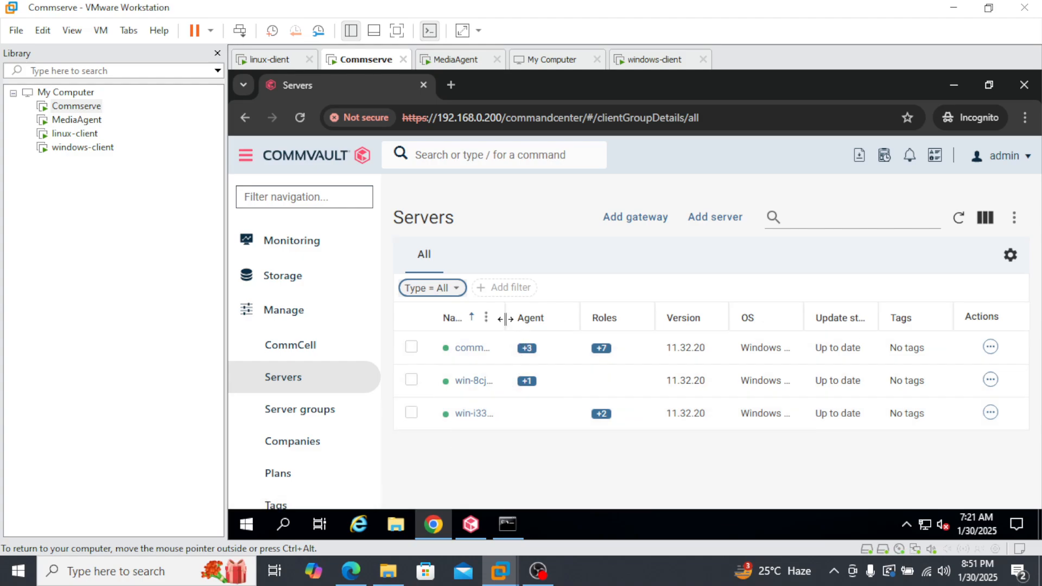
- Widen the Name column of the Servers list so the full server names can be read
drag(500, 318, 555, 318)
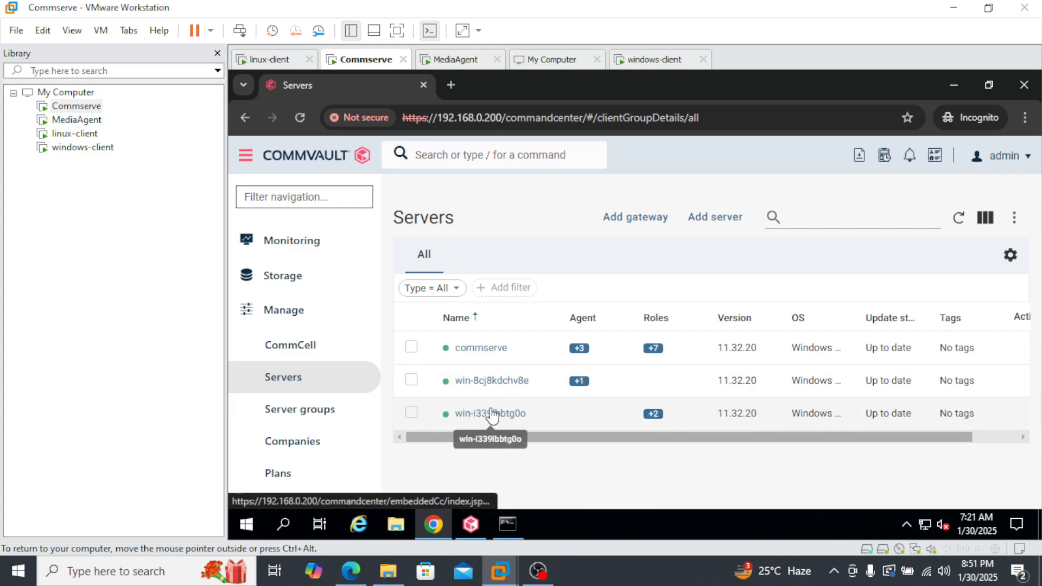
click(654, 415)
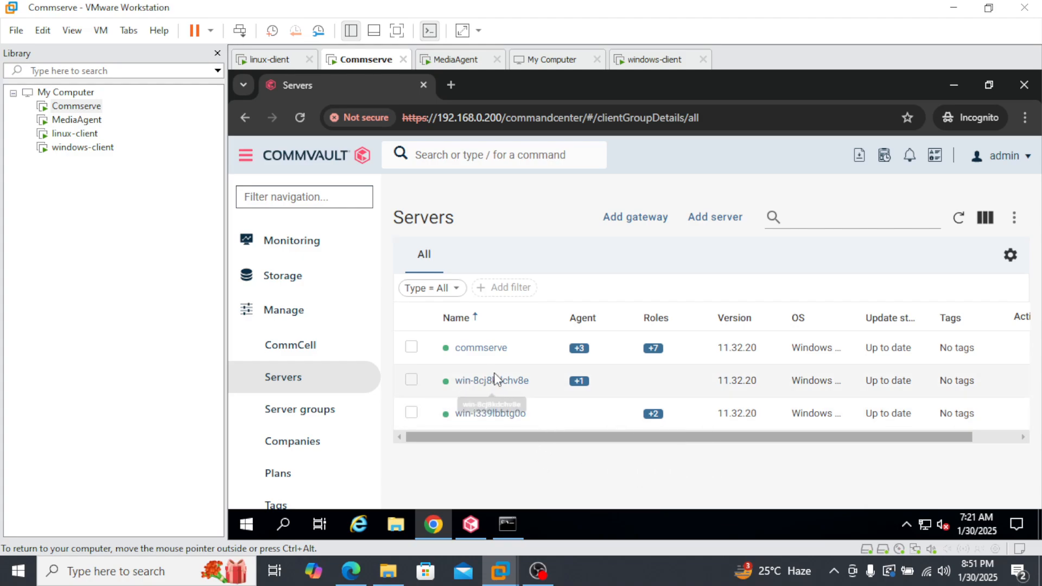
- Switch to the windows-client virtual machine and run the hostname command in its open Command Prompt
click(666, 60)
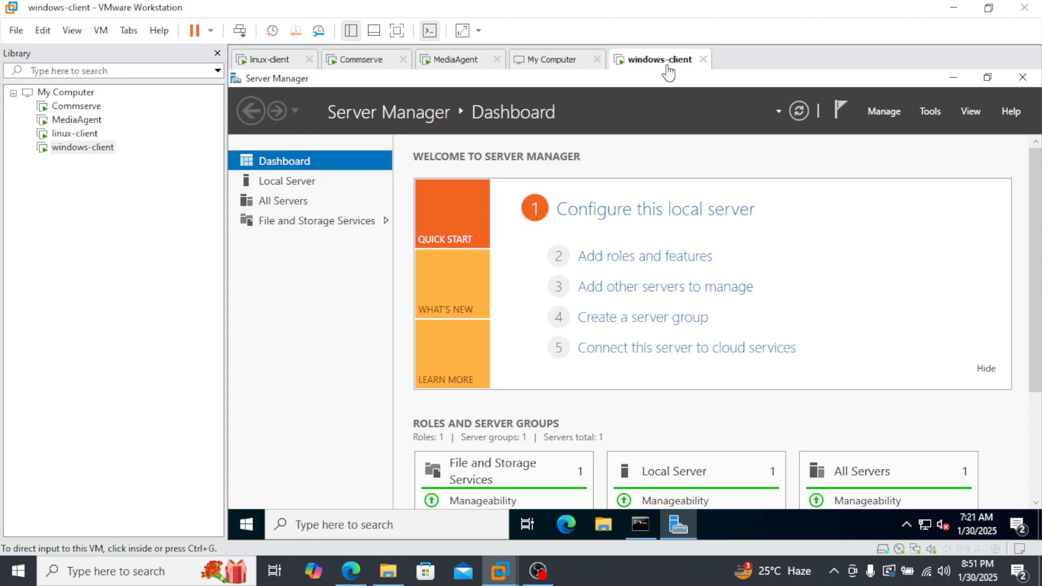
mouse_move(640, 524)
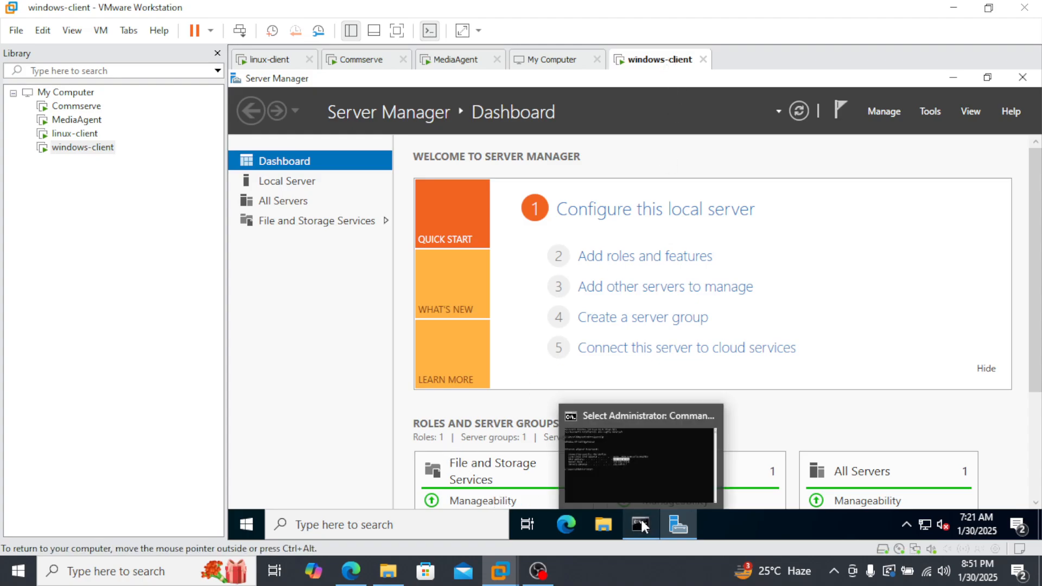
click(557, 469)
click(477, 362)
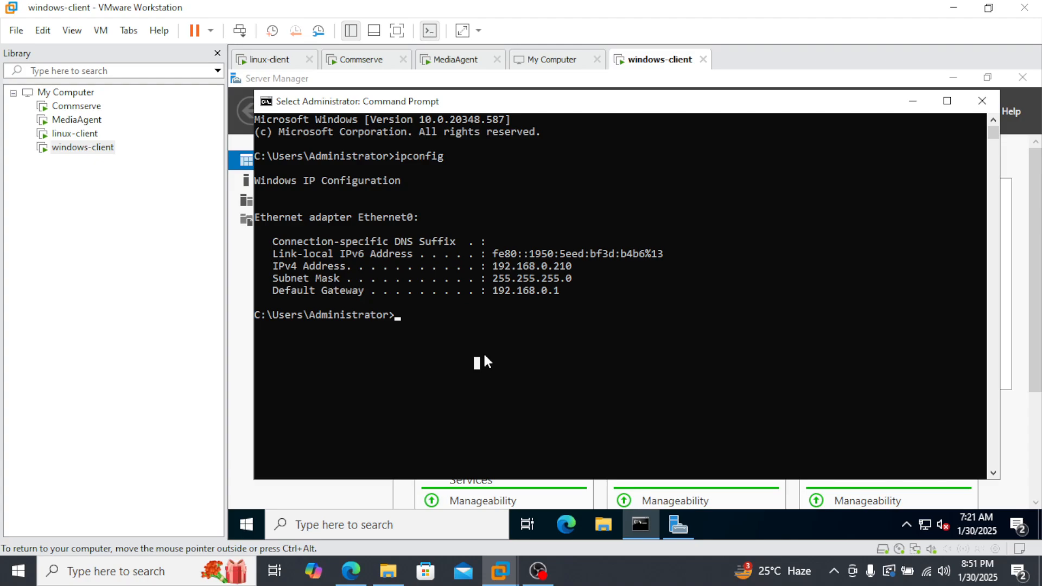
text(hostnam)
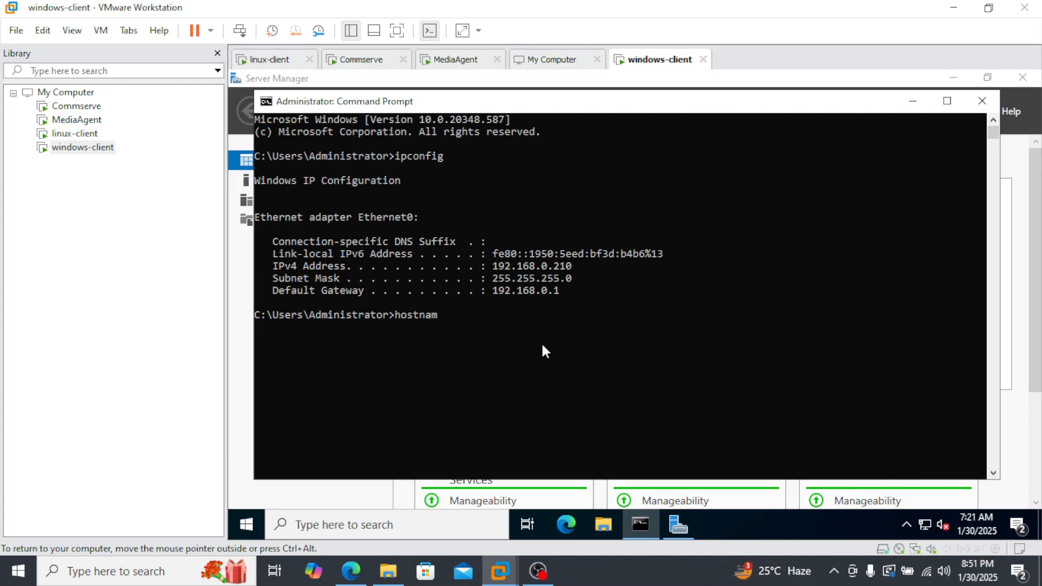
key(Return)
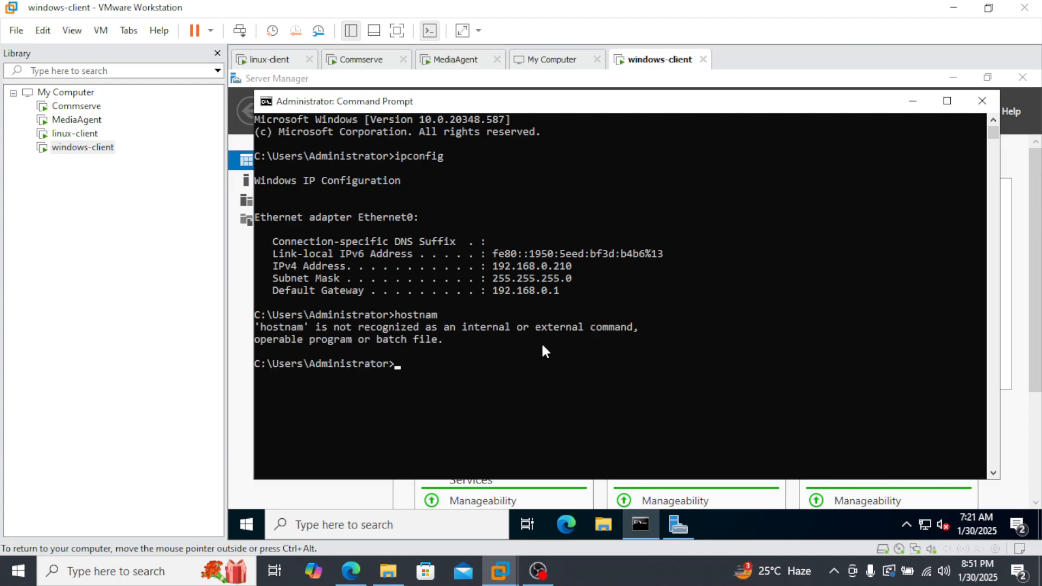
text(hostnam)
key(Return)
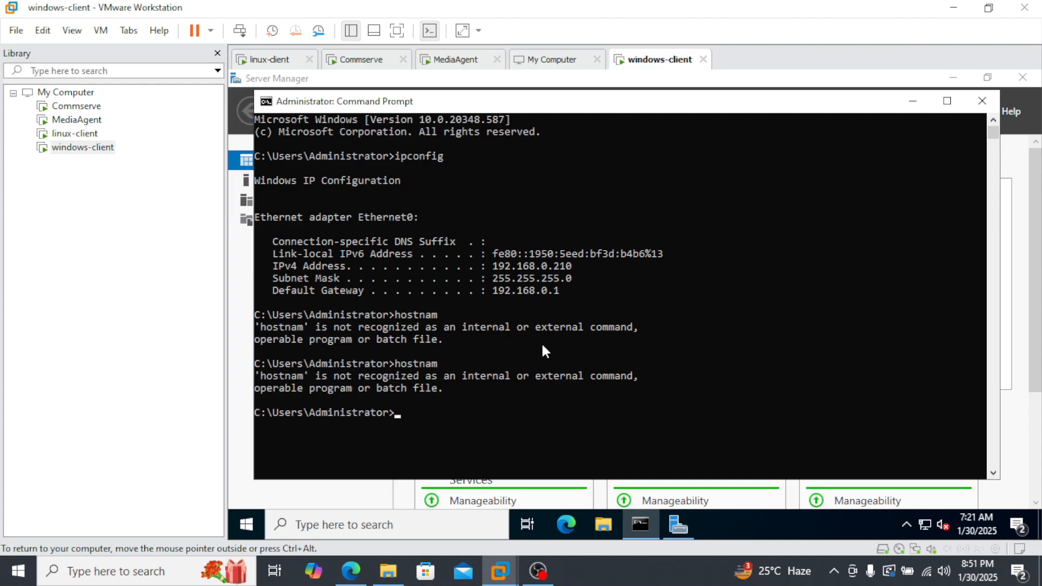
text(hostname)
key(Return)
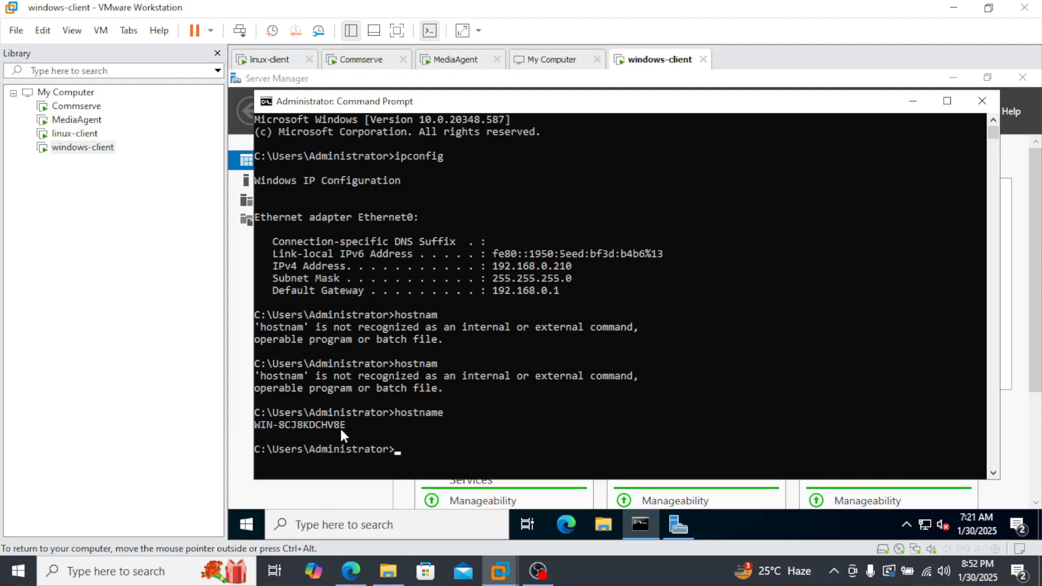
- Return to the Commserve virtual machine, open File servers in the Protect section, and widen the list's Name column
click(360, 61)
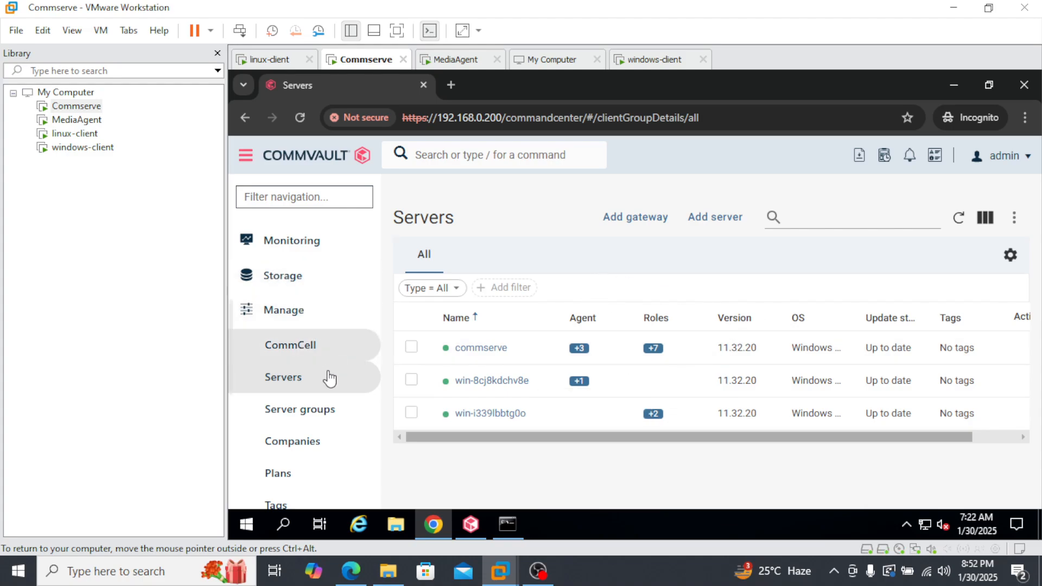
scroll(325, 337, up, 4)
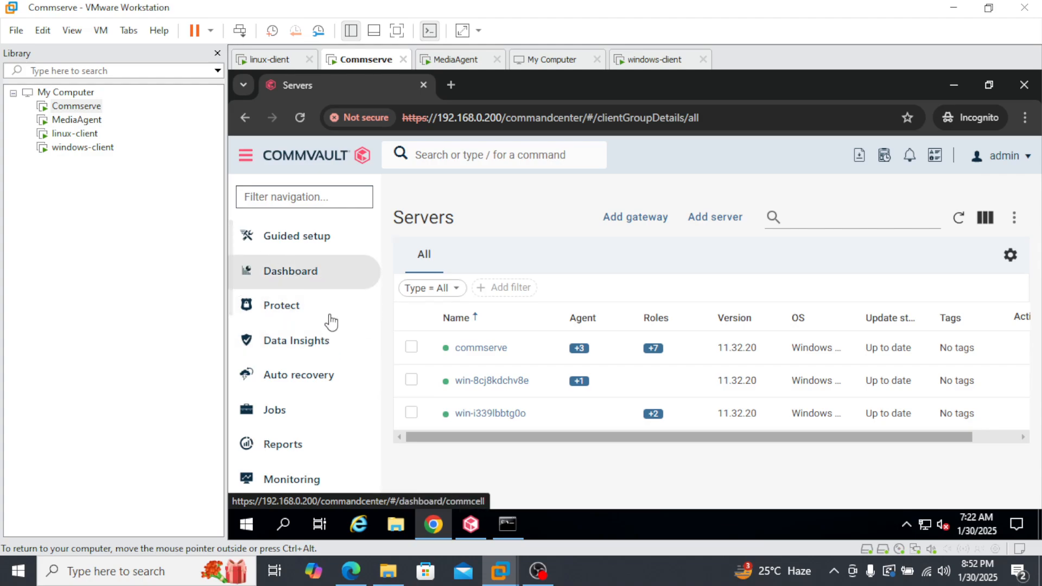
click(304, 305)
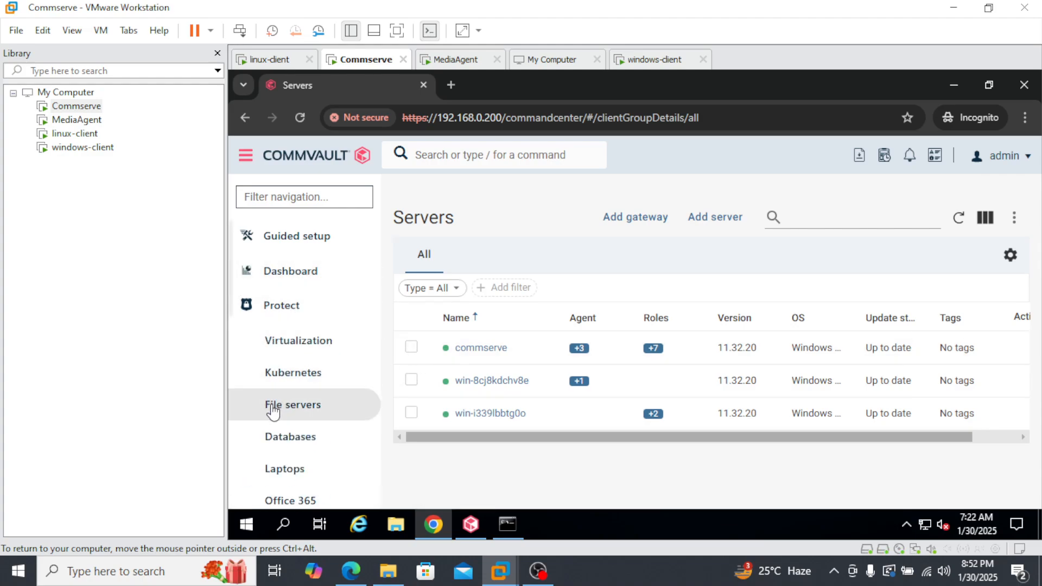
click(307, 412)
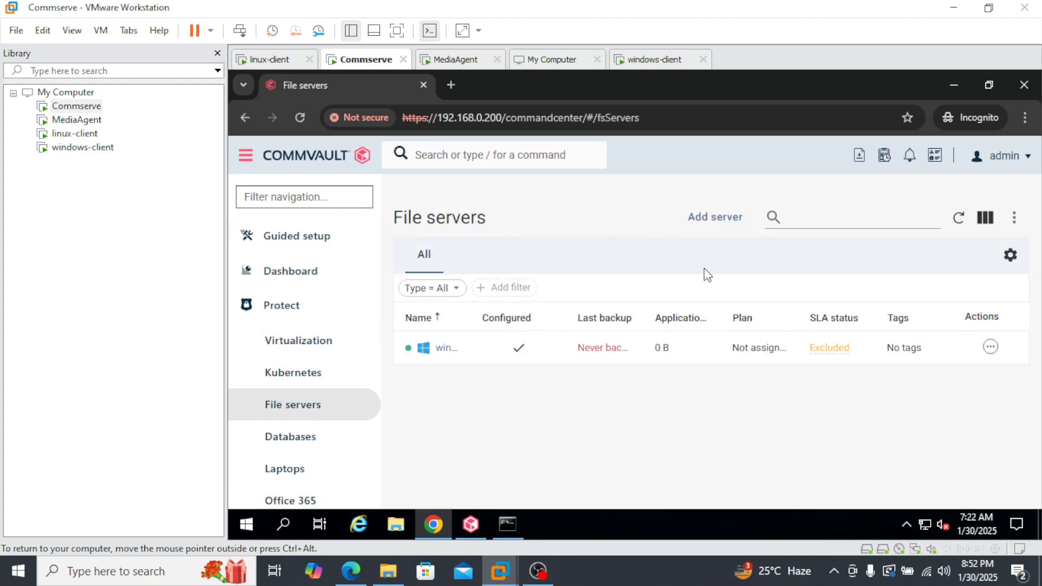
drag(465, 319, 553, 317)
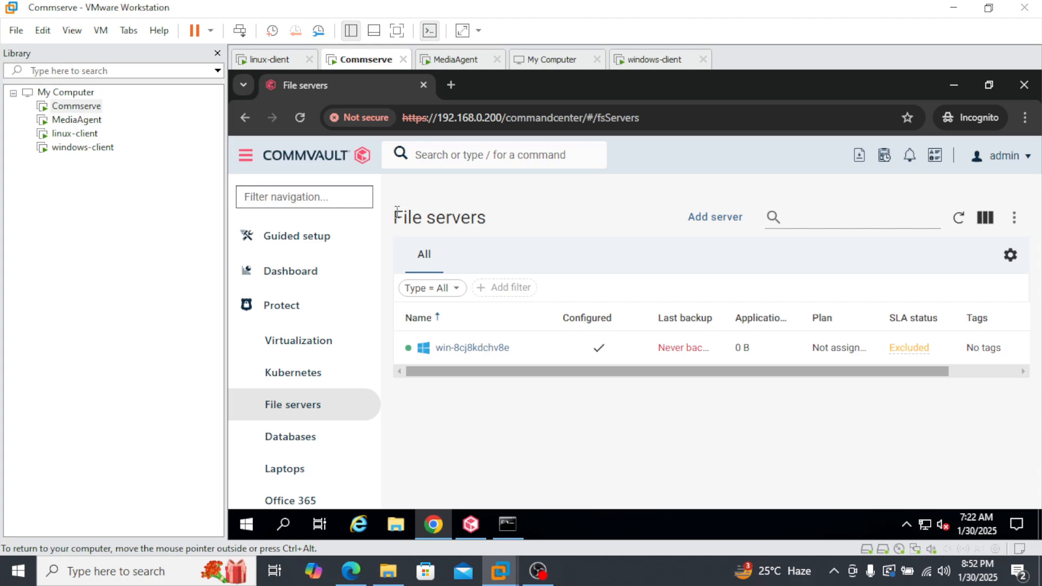
drag(401, 219, 507, 217)
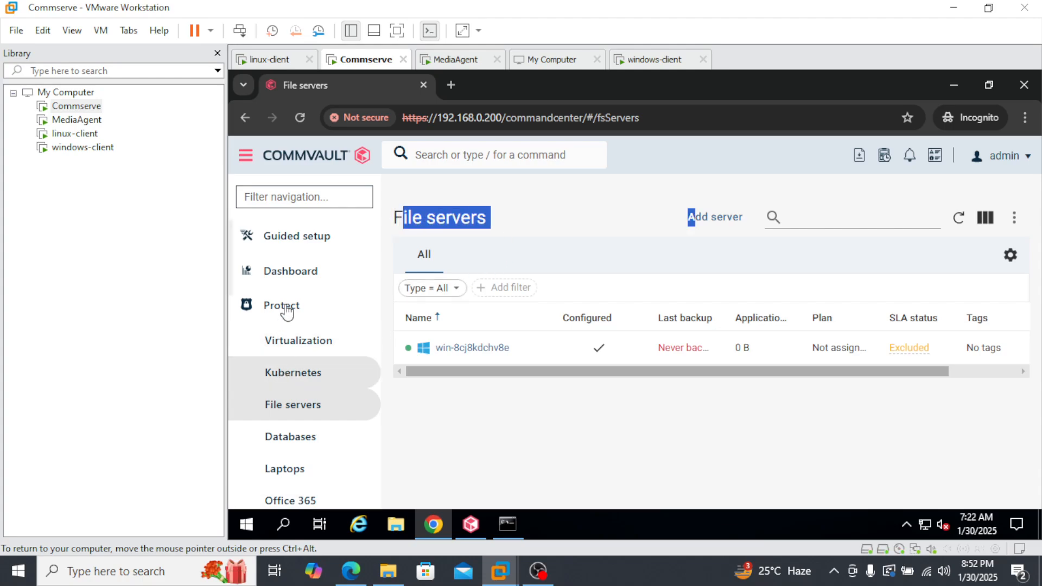
click(412, 236)
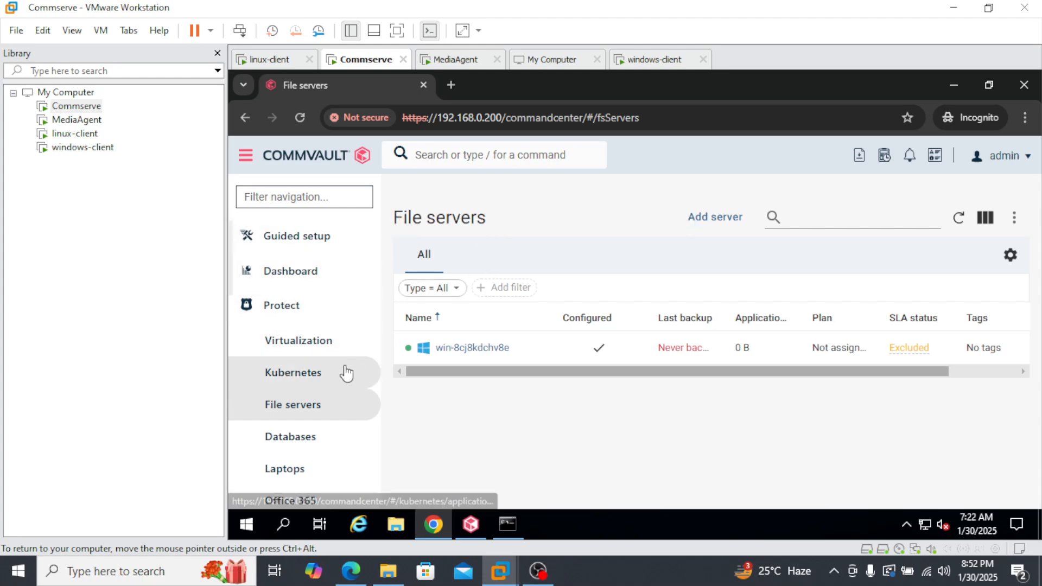
- Look through the Databases, Virtualization and Exchange pages of the Protect section, and return to the File servers page
scroll(344, 372, down, 2)
click(306, 368)
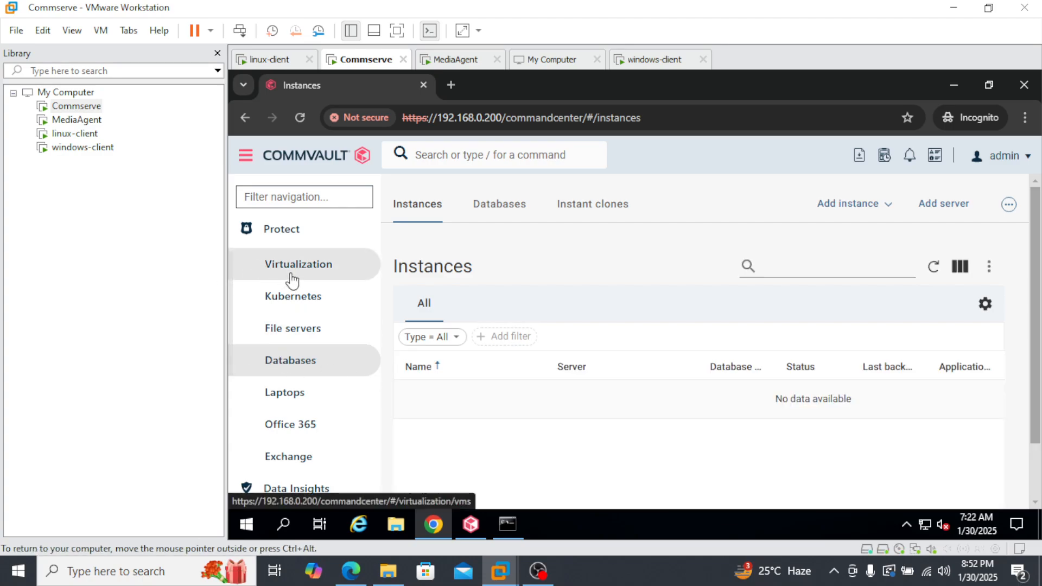
click(309, 268)
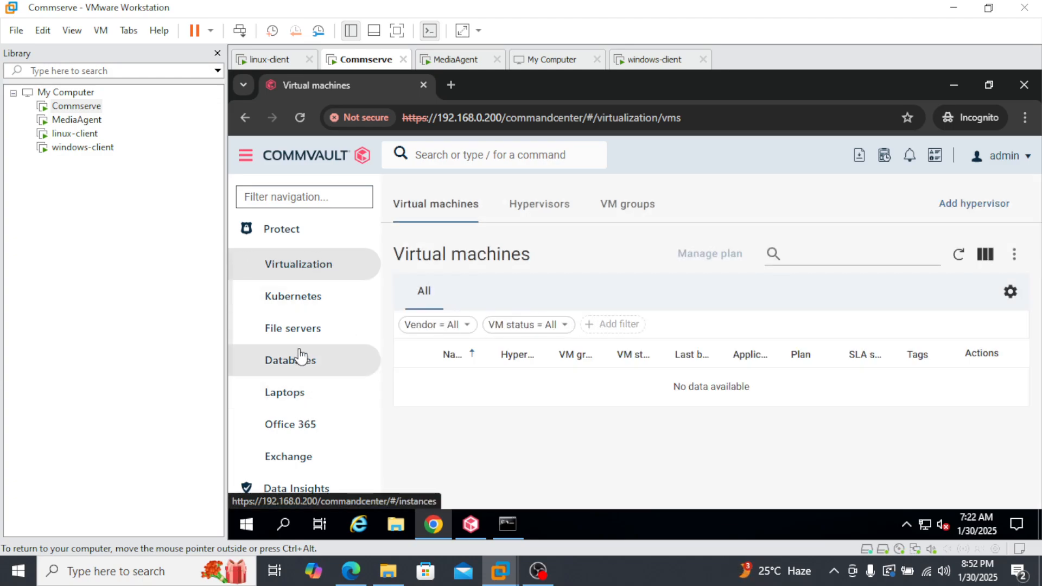
scroll(302, 383, down, 2)
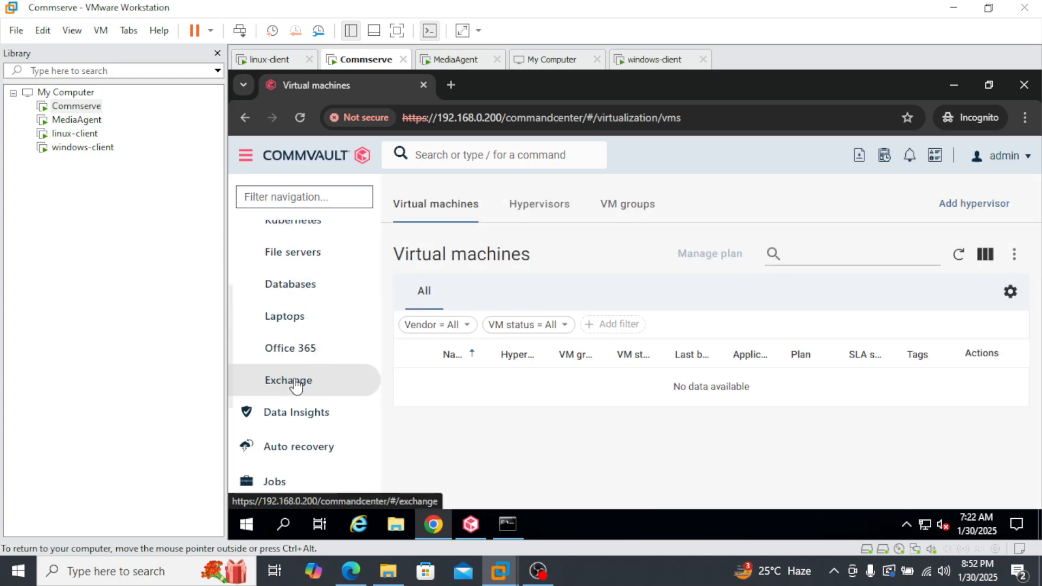
click(296, 384)
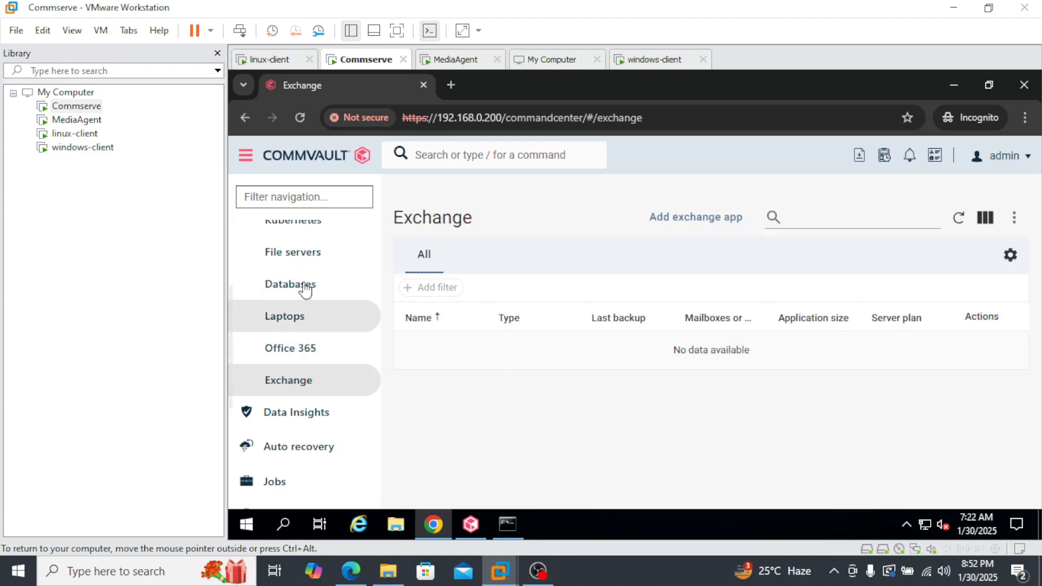
click(292, 268)
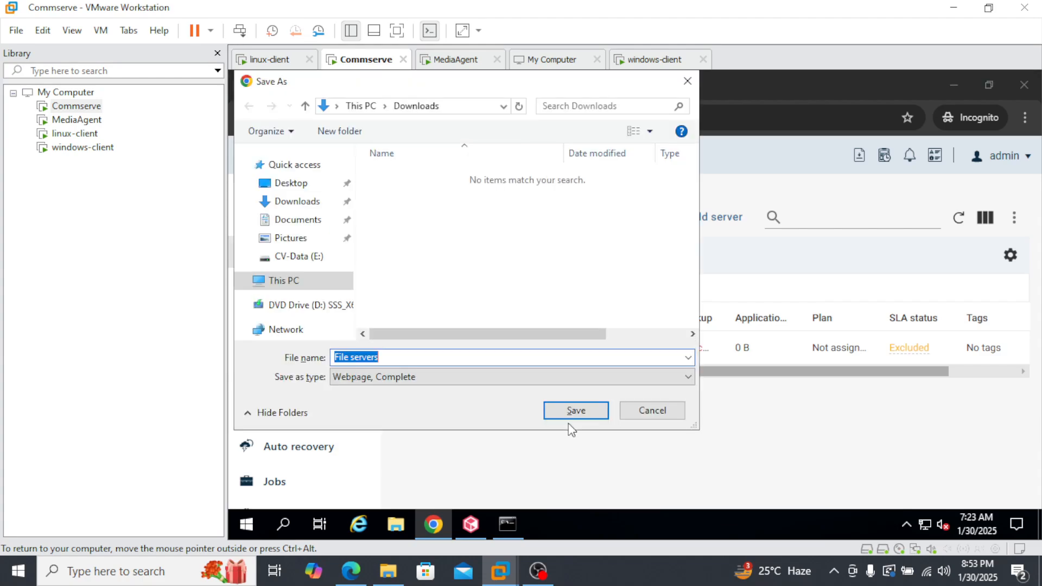
click(652, 410)
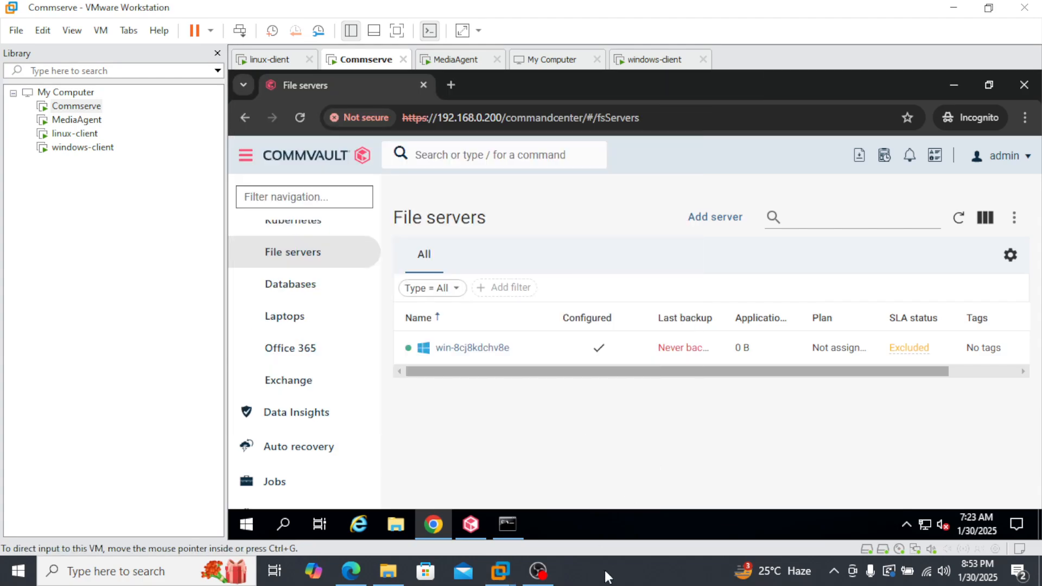